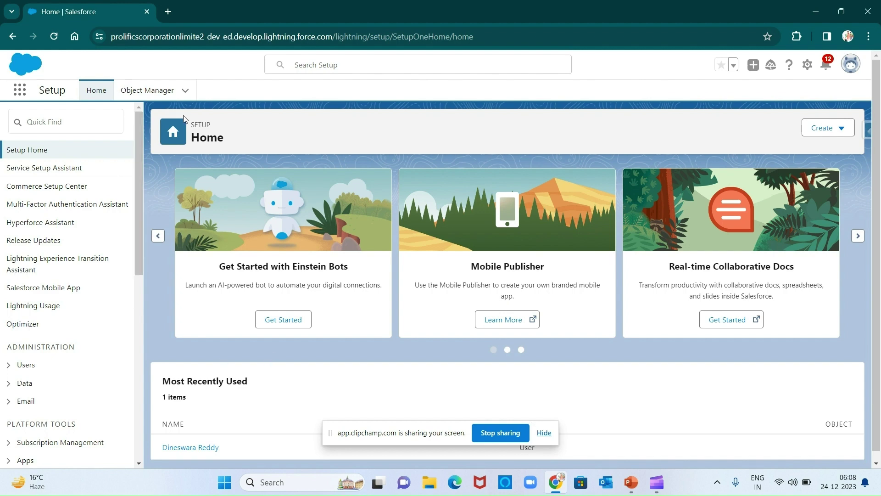
Find Field Service Settings with 'field se' in Quick Find and switch Field Service to Enabled.
left_click(90, 128)
type("f")
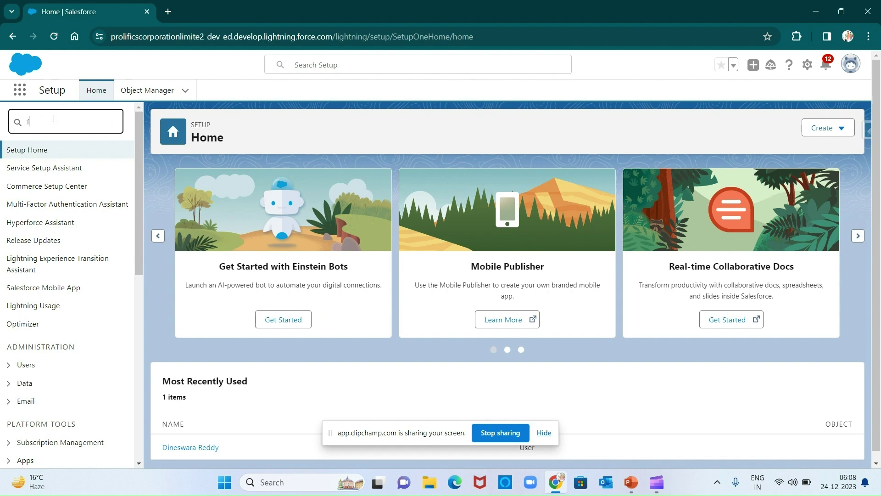
type("ield se")
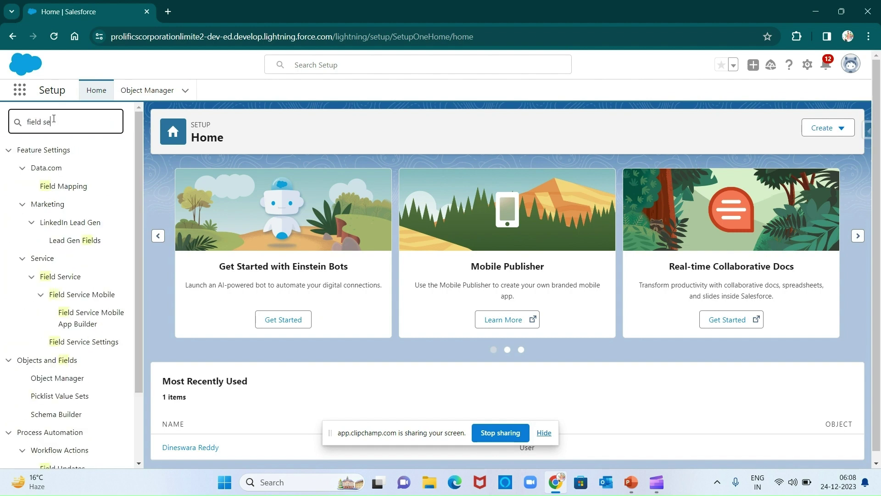
left_click(83, 252)
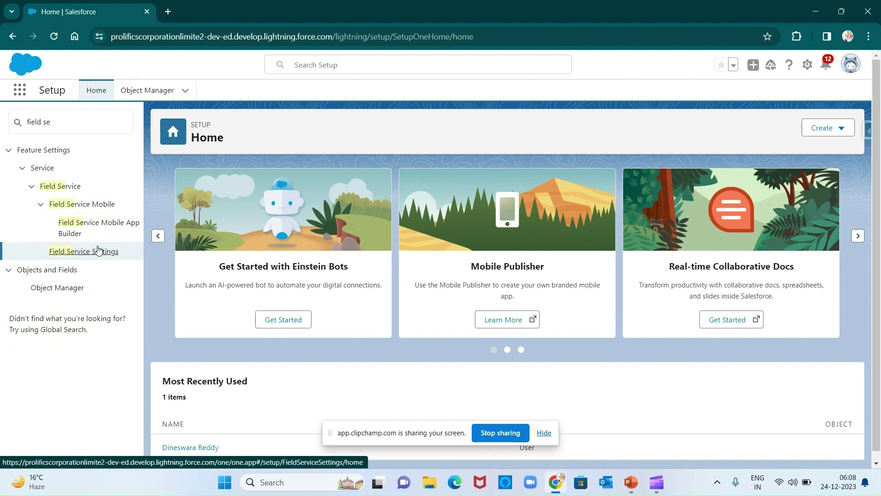
left_click(99, 252)
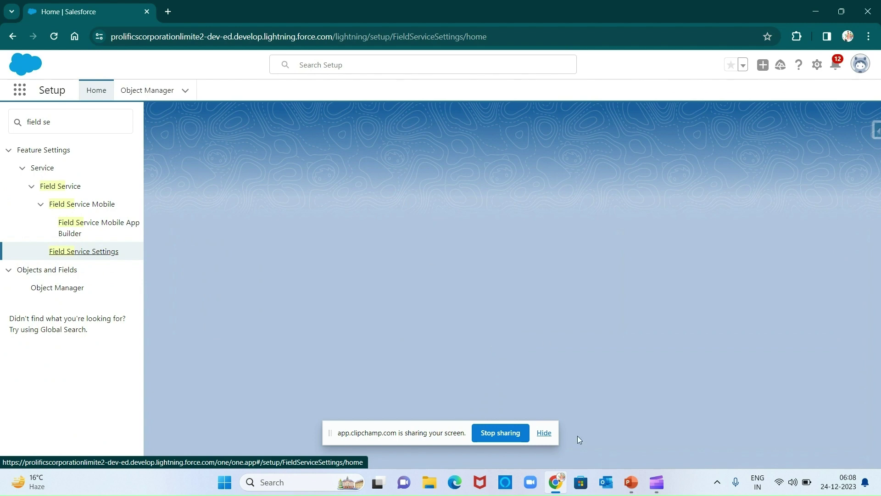
left_click(544, 432)
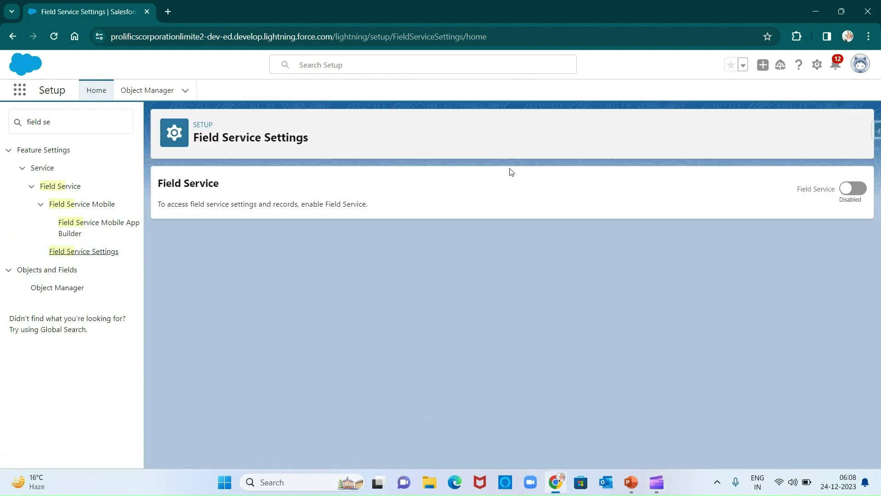
left_click(848, 193)
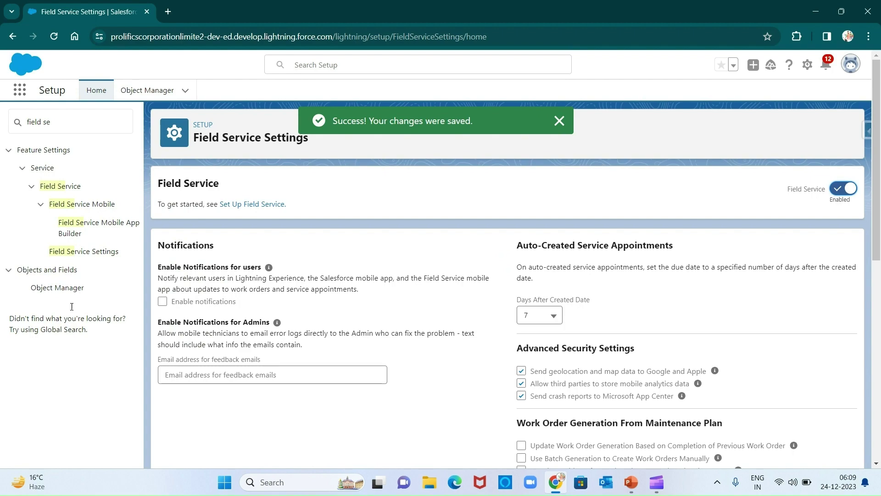
Turn on Field Service notifications for users in Field Service Settings.
scroll(384, 308, "down", 8)
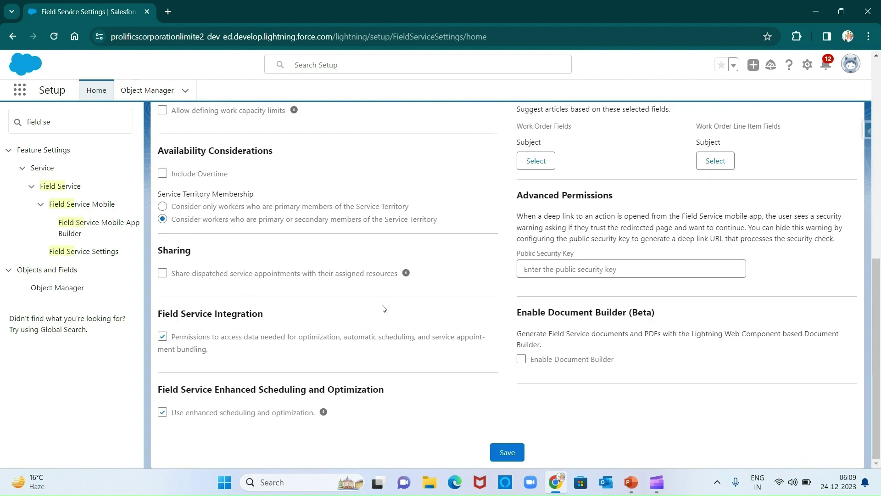
scroll(384, 308, "up", 6)
scroll(384, 308, "up", 3)
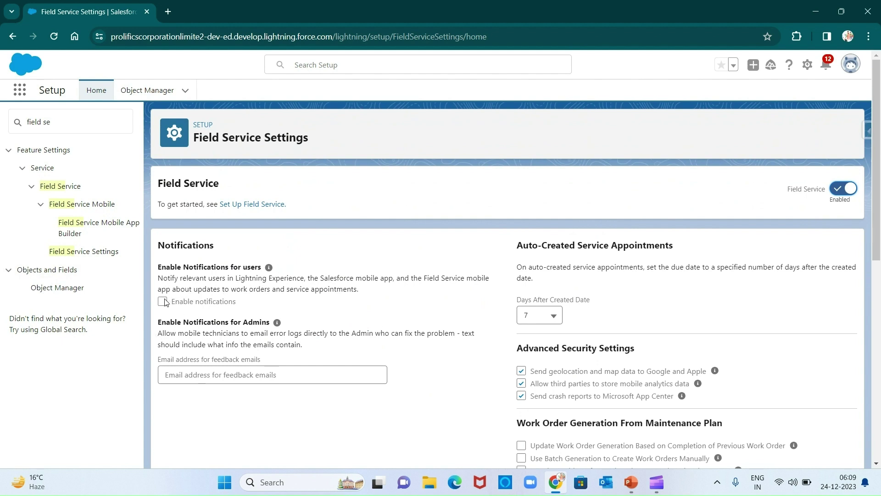
left_click(164, 302)
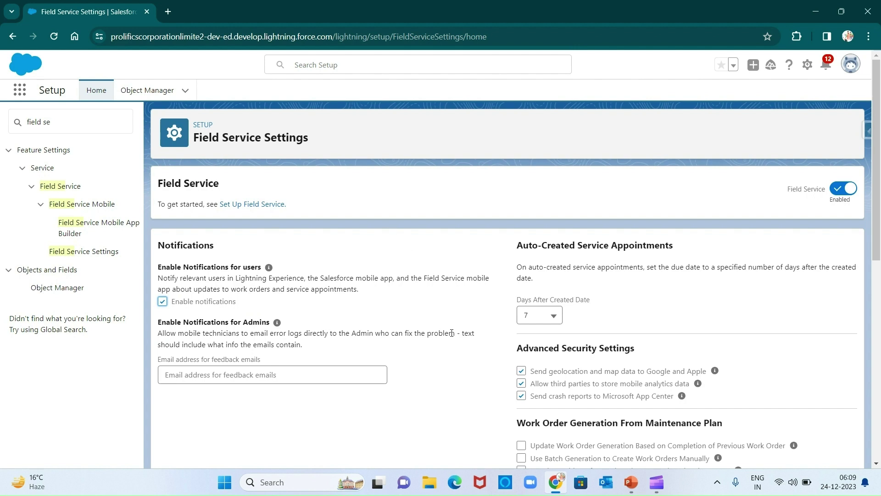
Check the three sharing options for dispatched appointments, parent work orders and crew editing, then go to Object Manager.
scroll(452, 334, "down", 1)
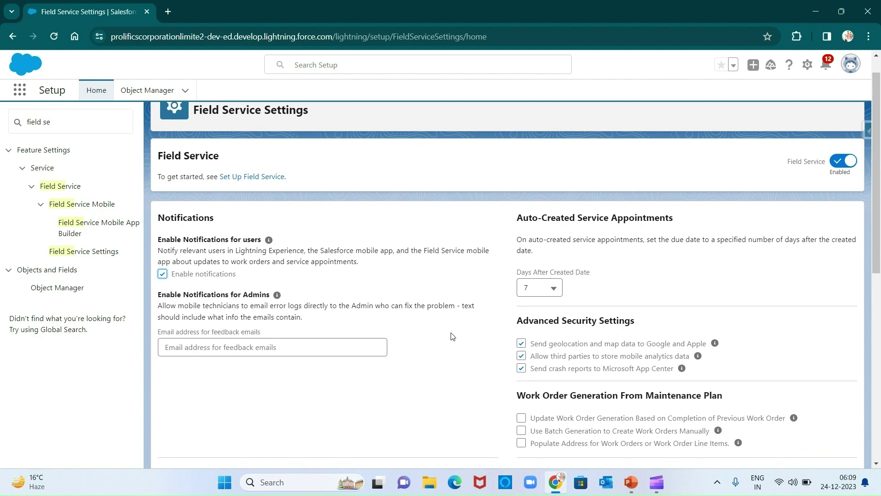
scroll(452, 336, "down", 2)
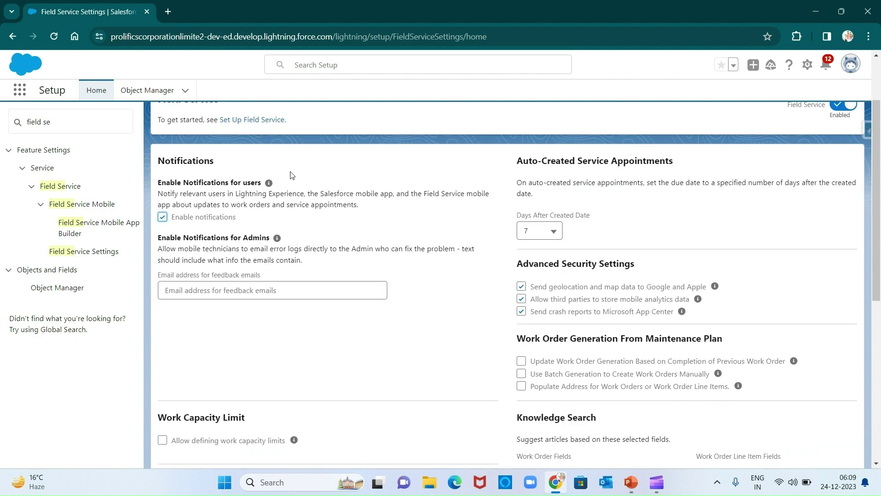
scroll(449, 336, "down", 3)
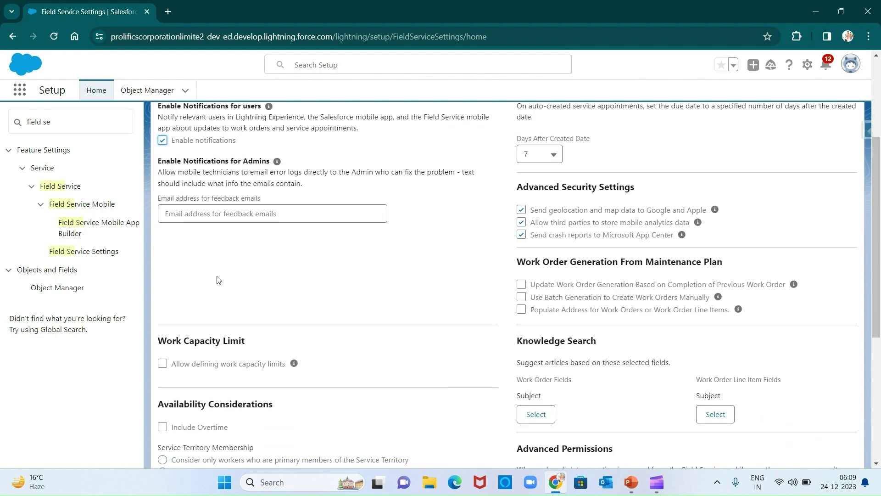
scroll(325, 293, "down", 8)
scroll(325, 293, "down", 1)
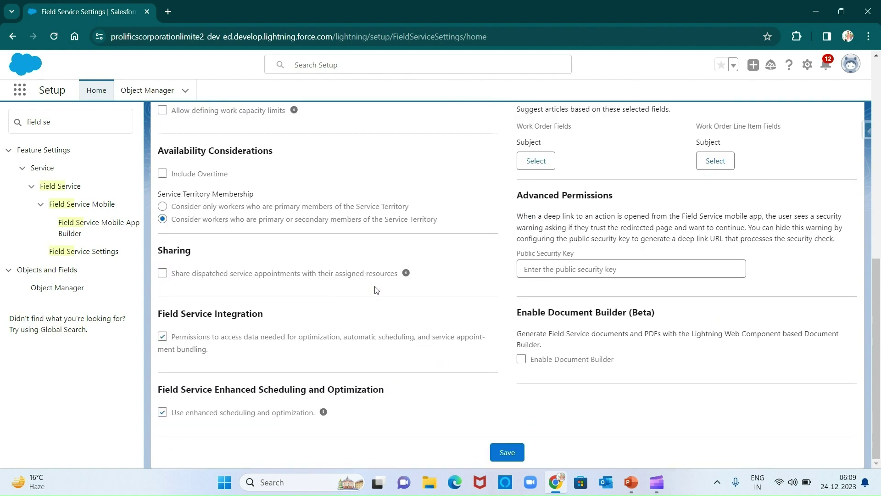
left_click(163, 274)
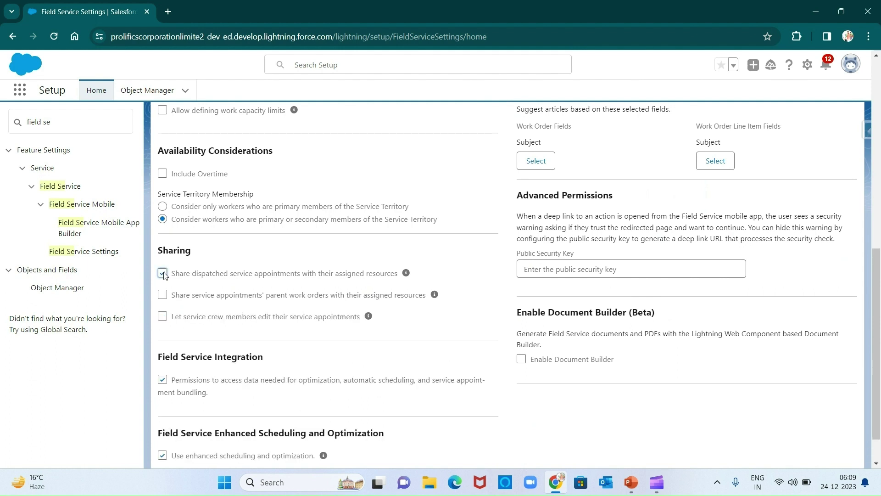
left_click(163, 295)
left_click(164, 317)
scroll(493, 267, "up", 10)
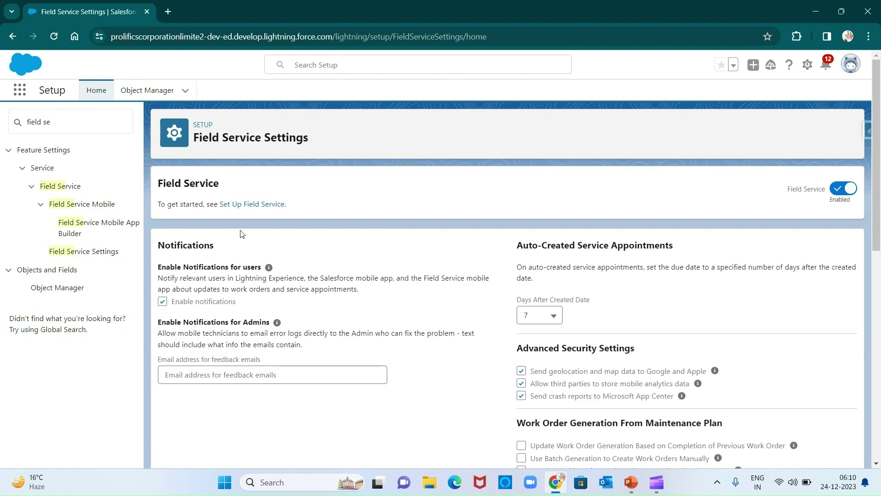
left_click(154, 91)
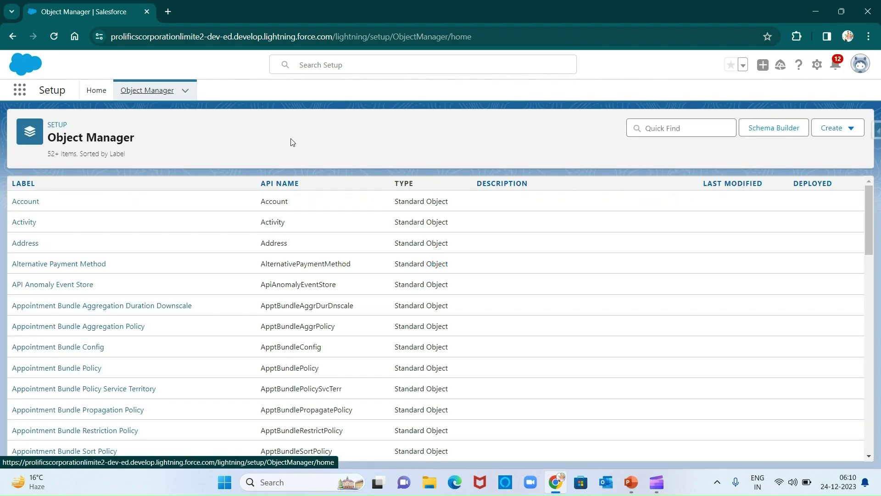
Filter Object Manager by 'serv' and open the Service Appointment object's Page Layouts.
left_click(652, 133)
type("serv")
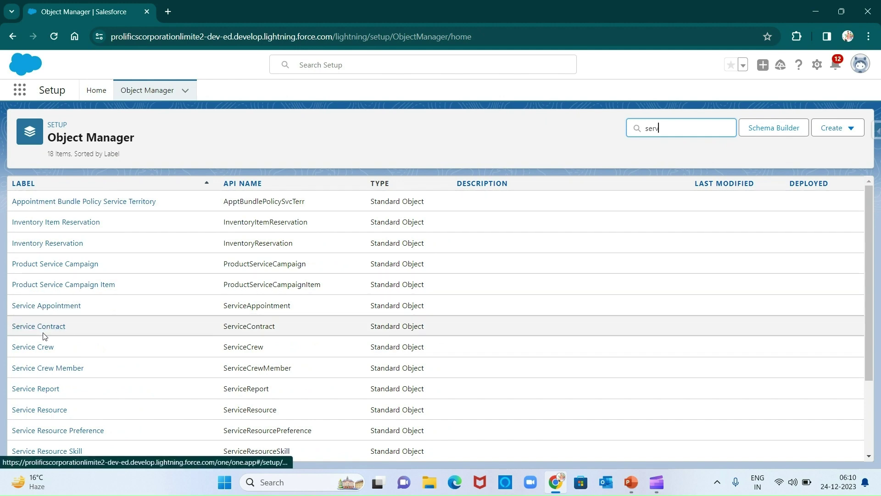
scroll(155, 367, "down", 1)
scroll(155, 367, "up", 1)
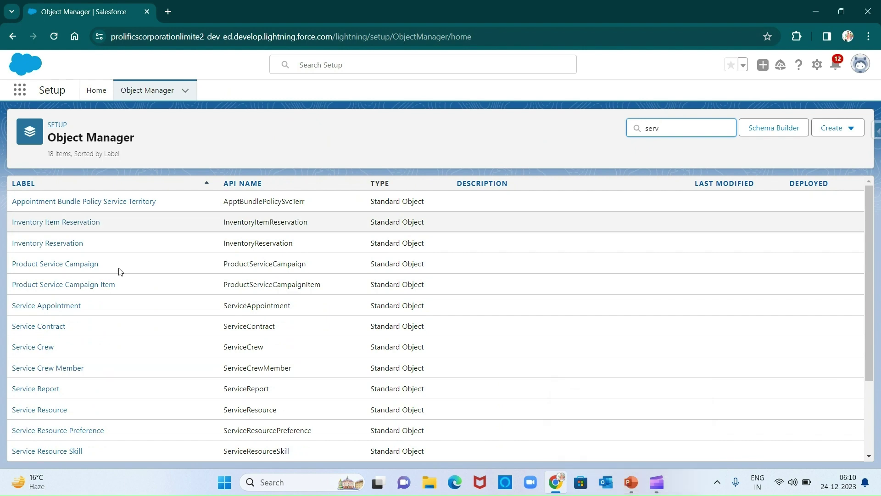
scroll(94, 305, "down", 1)
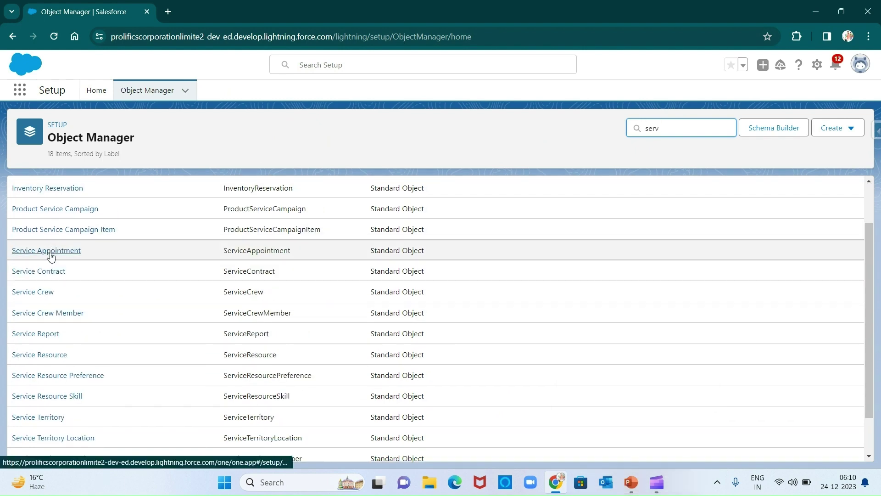
left_click(51, 254)
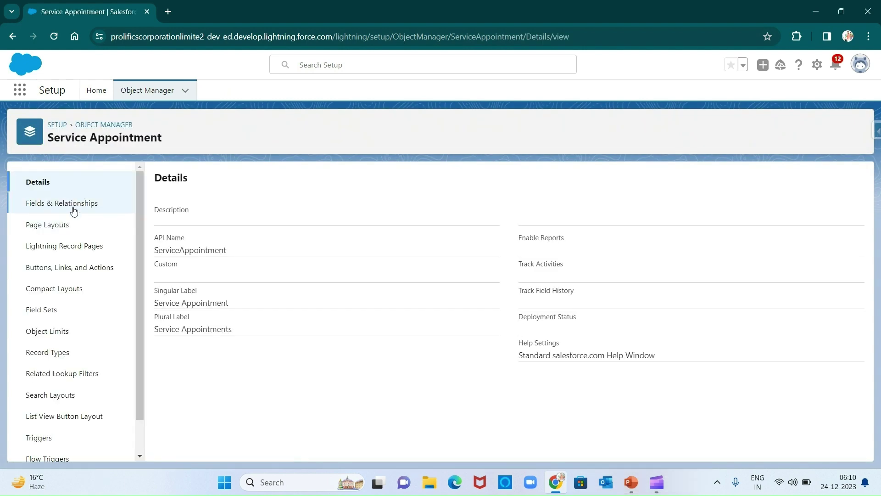
left_click(70, 225)
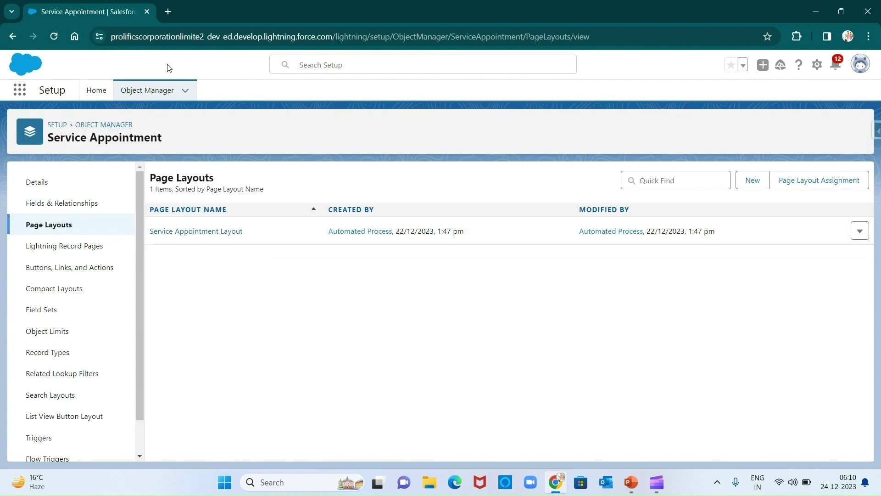
left_click(628, 487)
Highlight the package install URL on PowerPoint slide 23, then open a new Chrome tab.
left_click(71, 262)
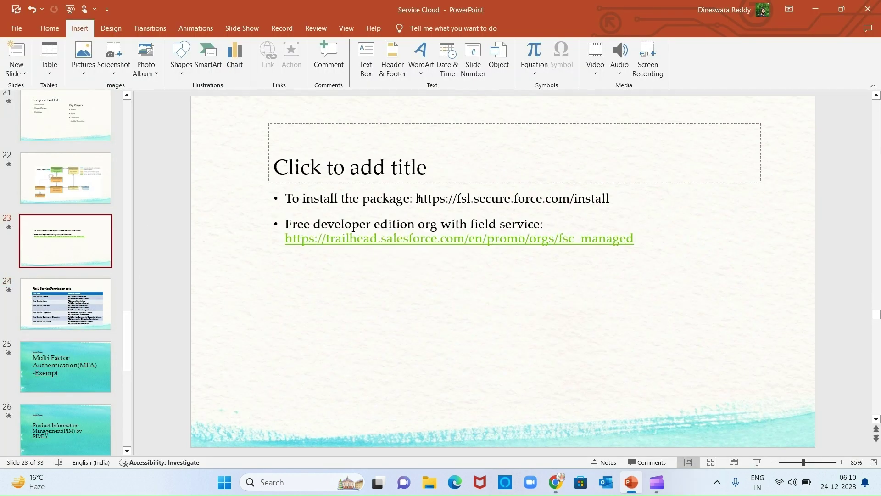
left_click_drag(417, 198, 610, 200)
key("ctrl+c")
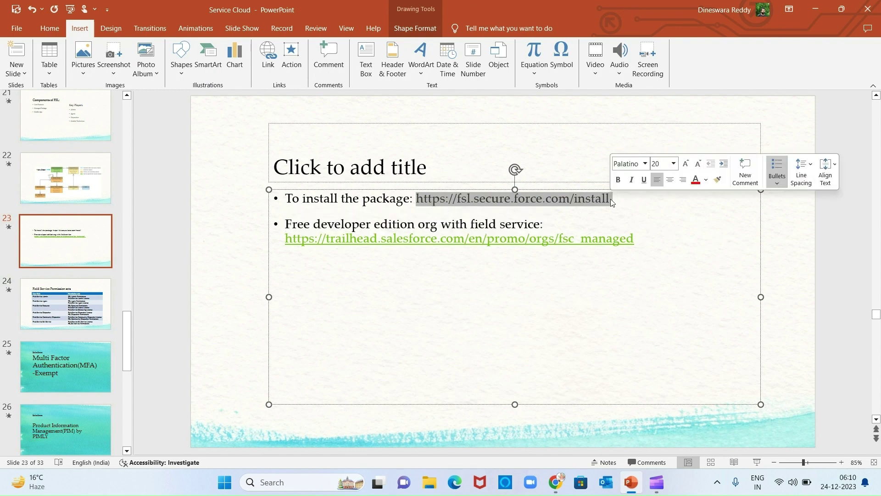
key("alt+Tab")
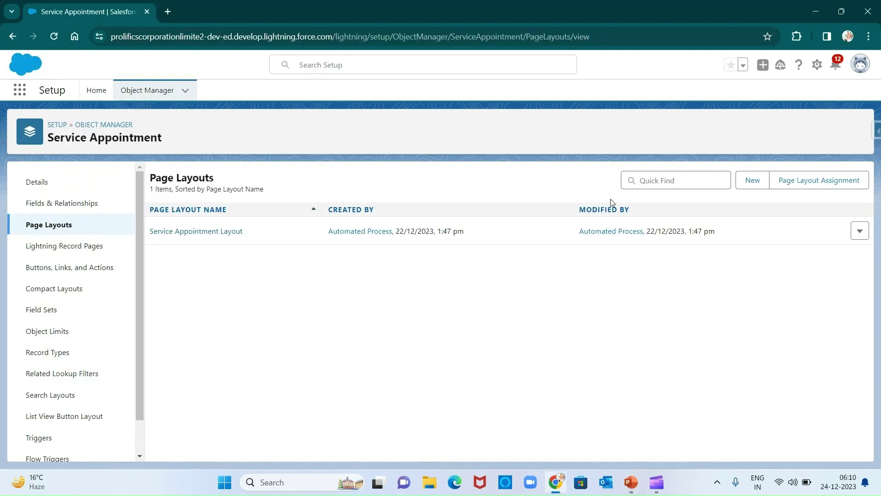
key("ctrl+t")
key("ctrl+v")
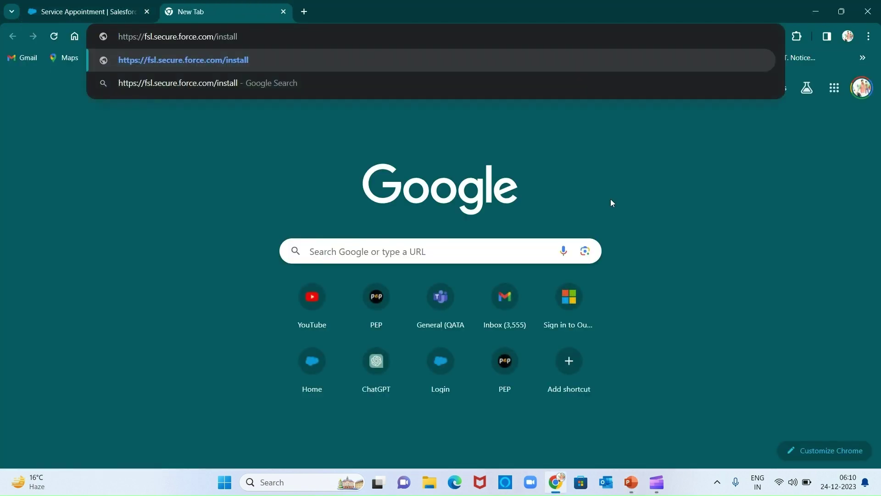
key("Return")
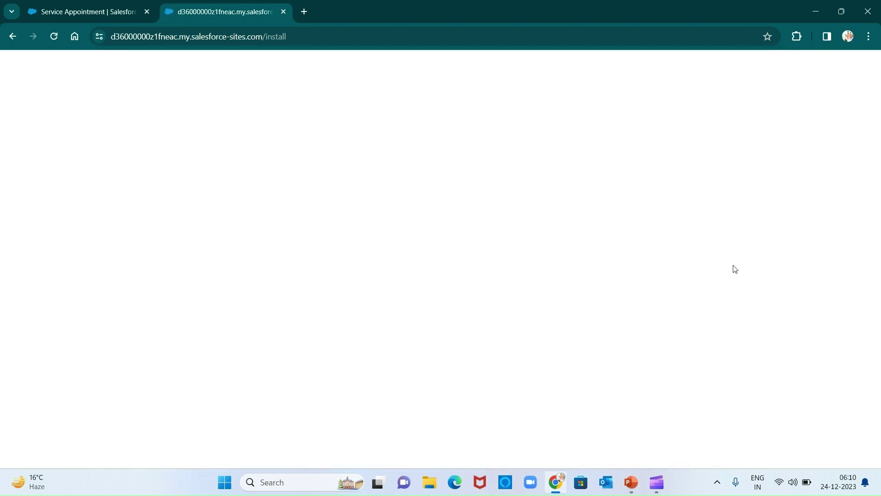
key("XF86MonBrightnessUp")
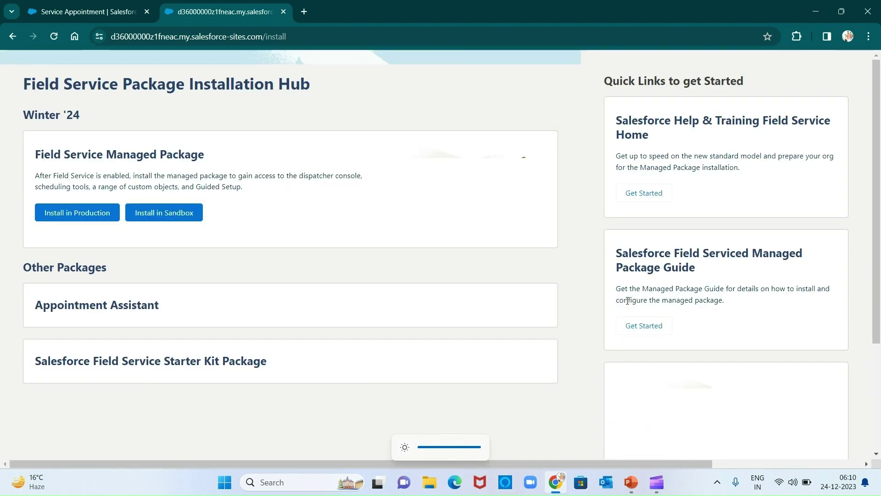
scroll(371, 251, "down", 3)
scroll(369, 251, "up", 3)
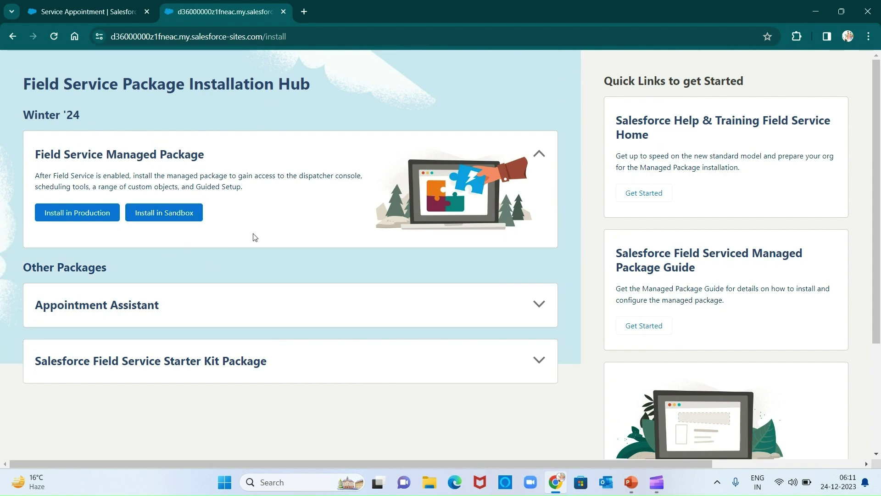
left_click(104, 12)
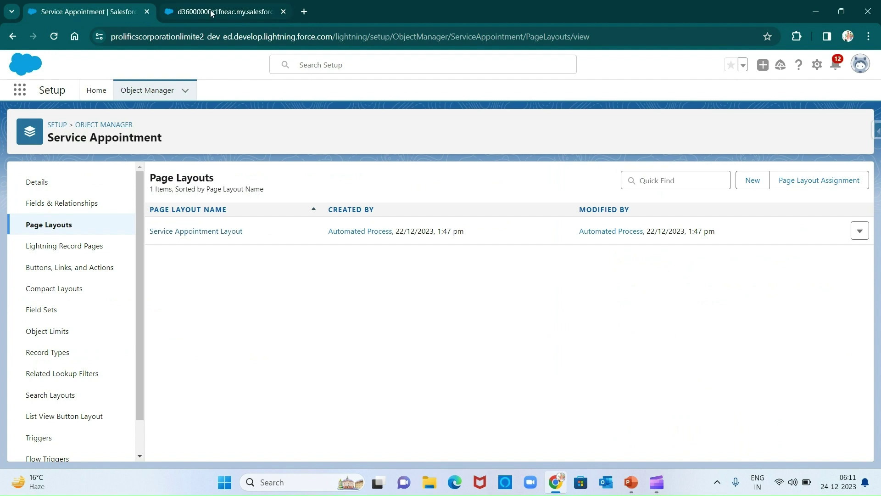
left_click(213, 12)
Choose Install in Production and log in with a different username using the saved credentials.
left_click(69, 210)
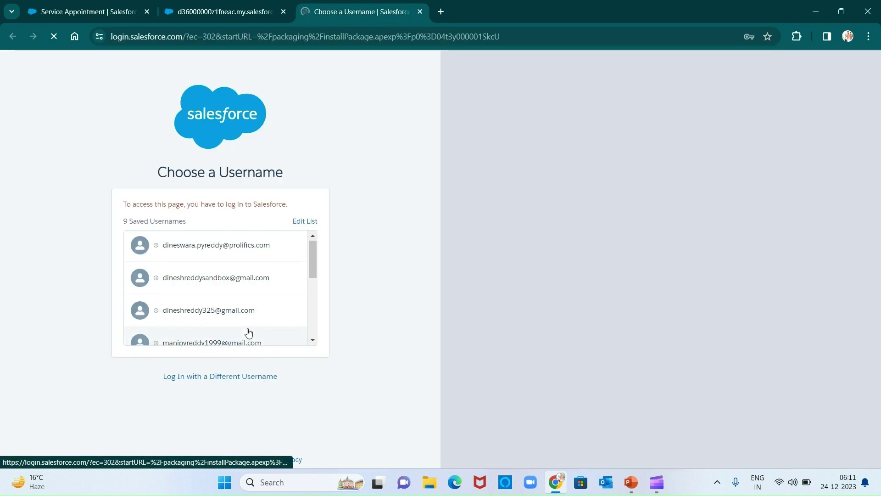
scroll(248, 332, "down", 2)
scroll(249, 332, "down", 3)
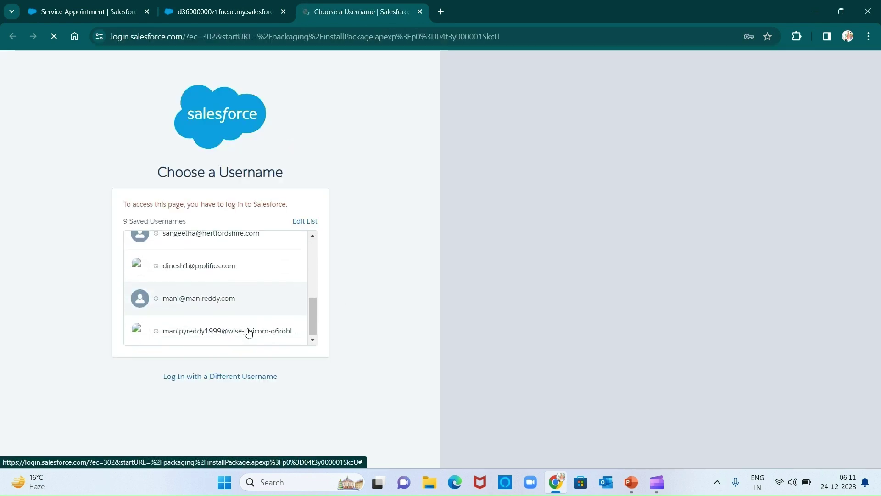
scroll(248, 332, "up", 4)
scroll(248, 332, "up", 1)
scroll(247, 333, "down", 4)
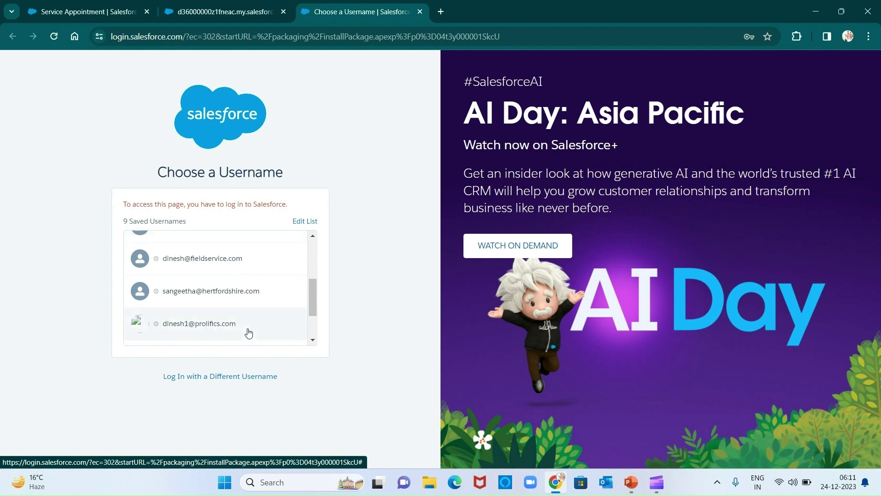
left_click(230, 376)
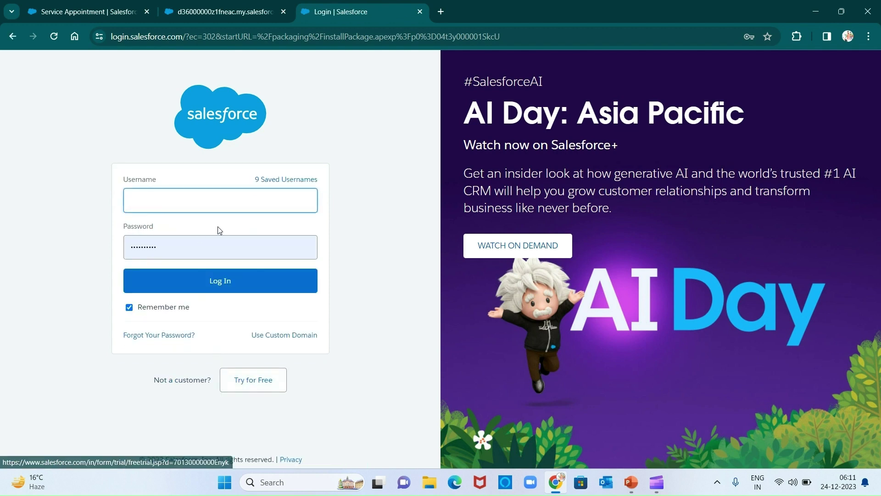
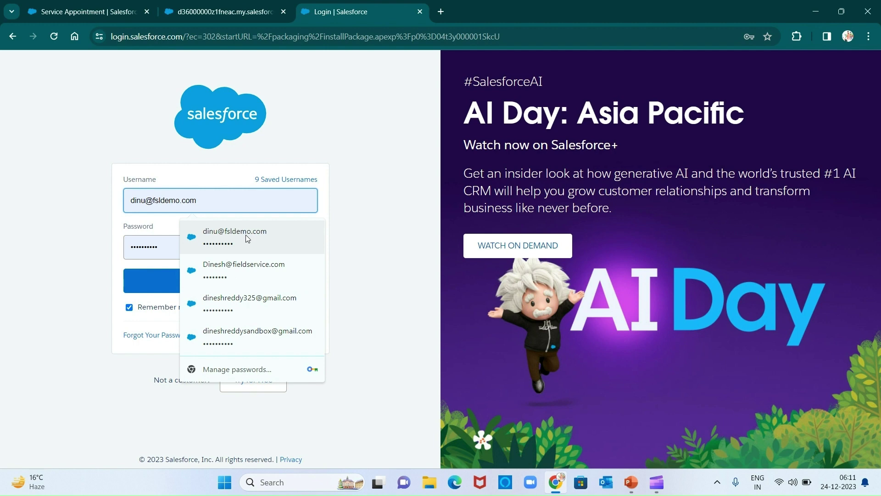
left_click(250, 239)
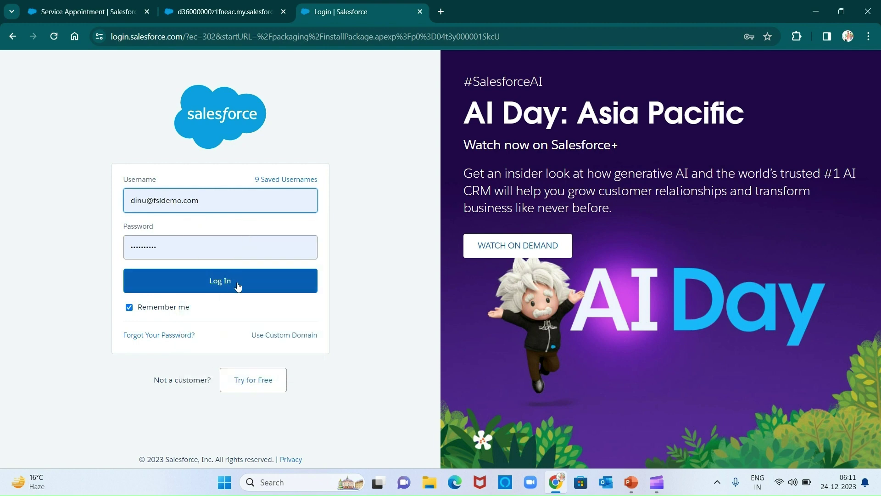
left_click(238, 286)
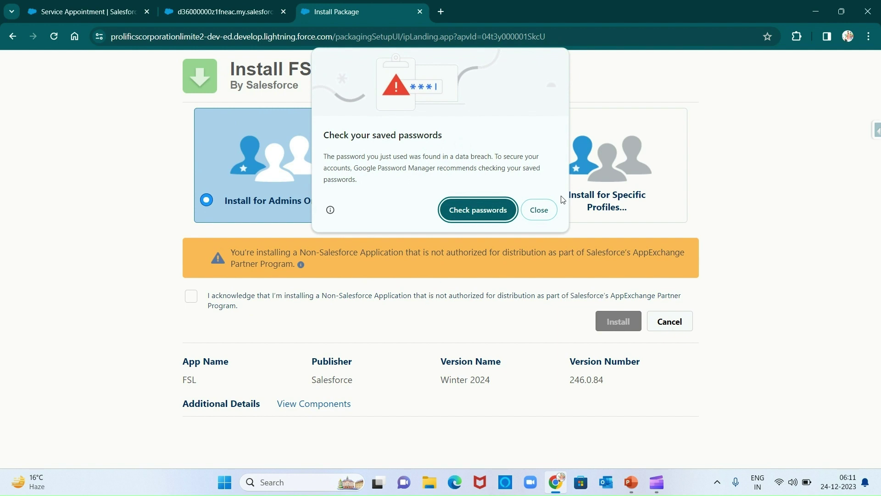
Acknowledge the non-Salesforce app notice, install for admins only, and grant third-party site access.
left_click(554, 213)
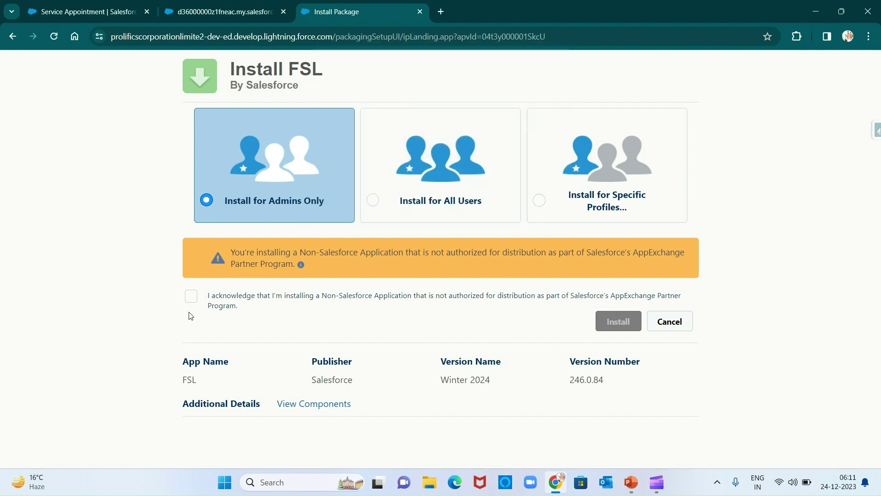
left_click(191, 296)
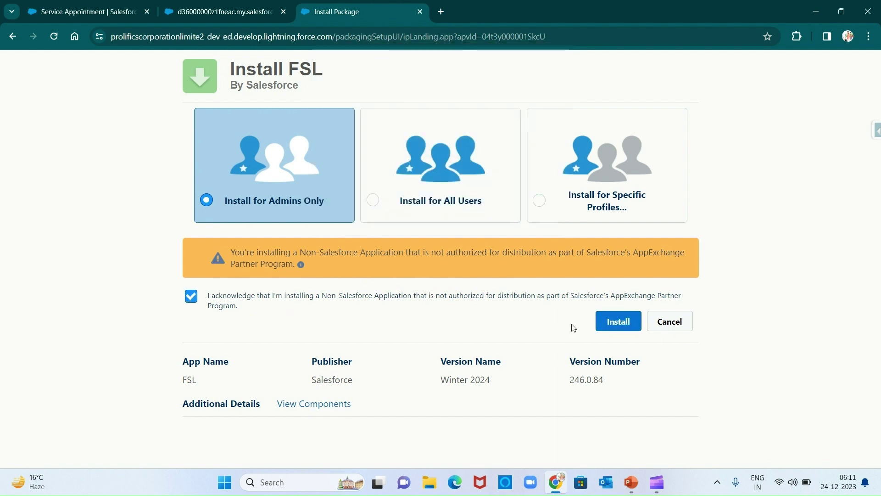
left_click(616, 329)
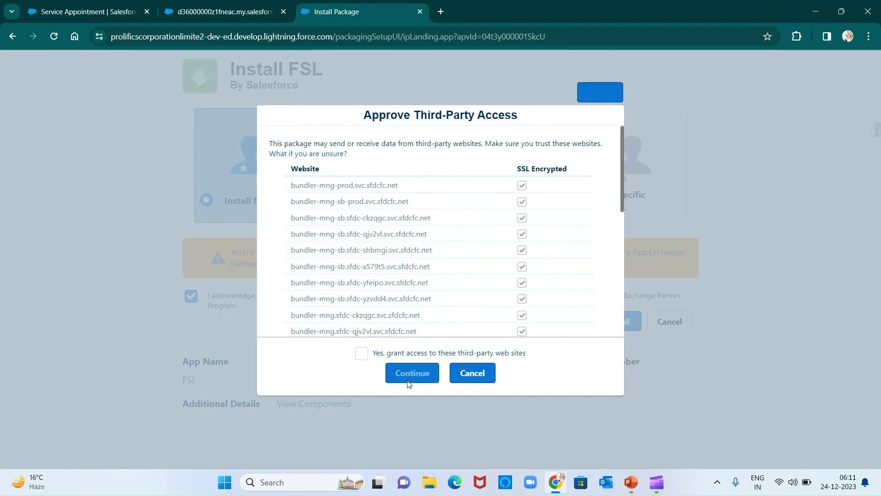
left_click(361, 354)
left_click(412, 372)
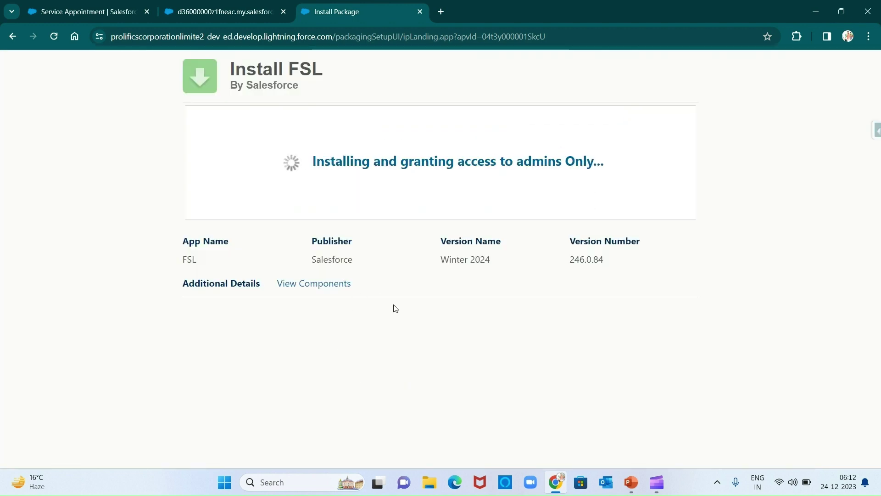
Review the FSL package components list, then close it.
left_click(325, 291)
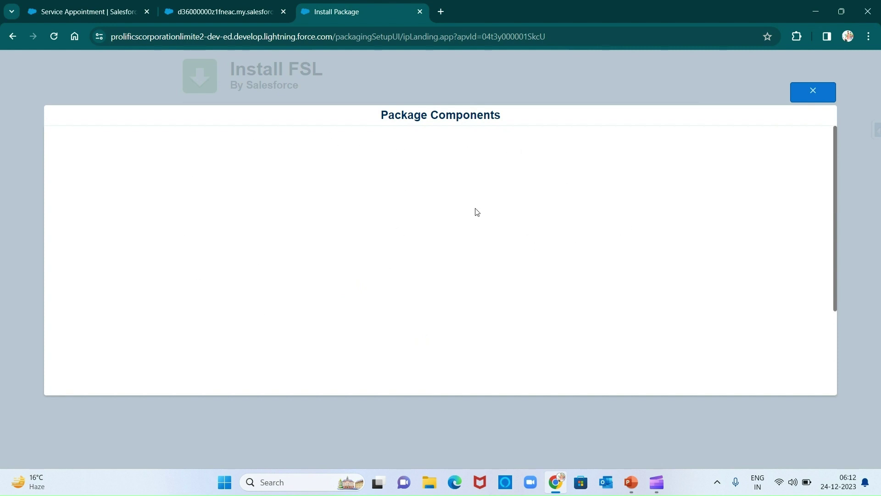
left_click(810, 95)
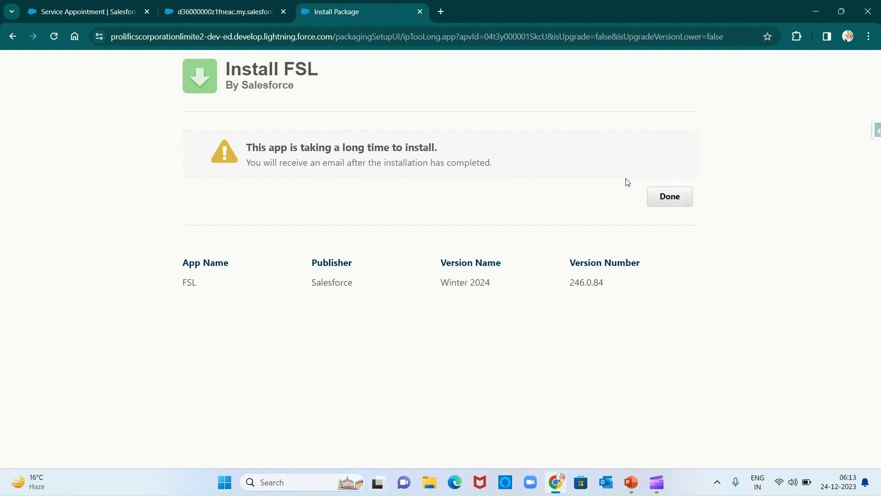
Finish the FSL install page with Done.
left_click(669, 207)
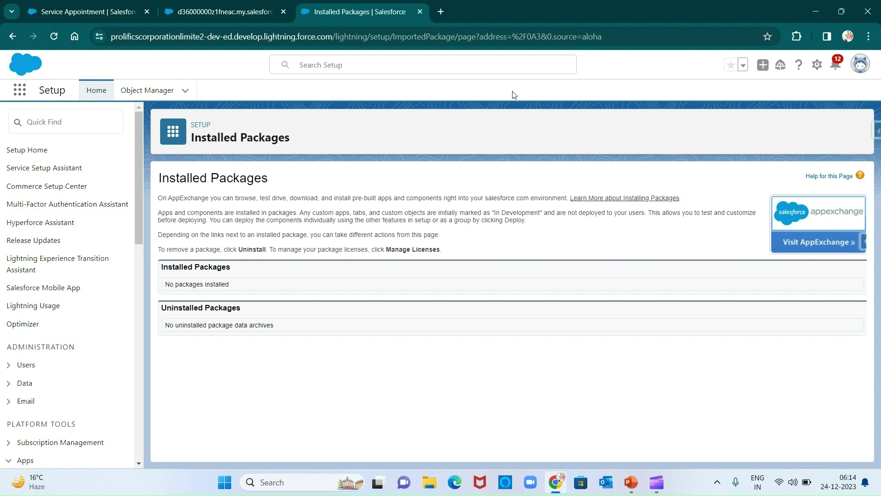
Check the Gmail inbox for the install email, close it, and open a blank tab.
left_click(441, 11)
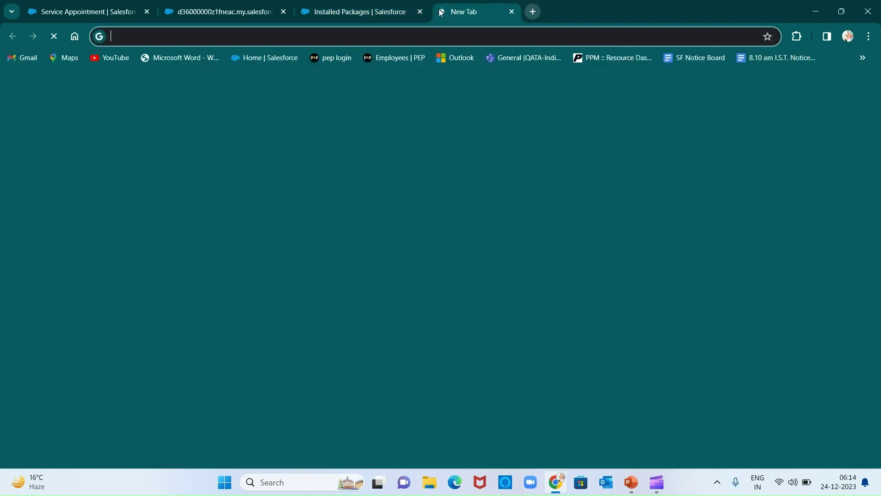
left_click(23, 58)
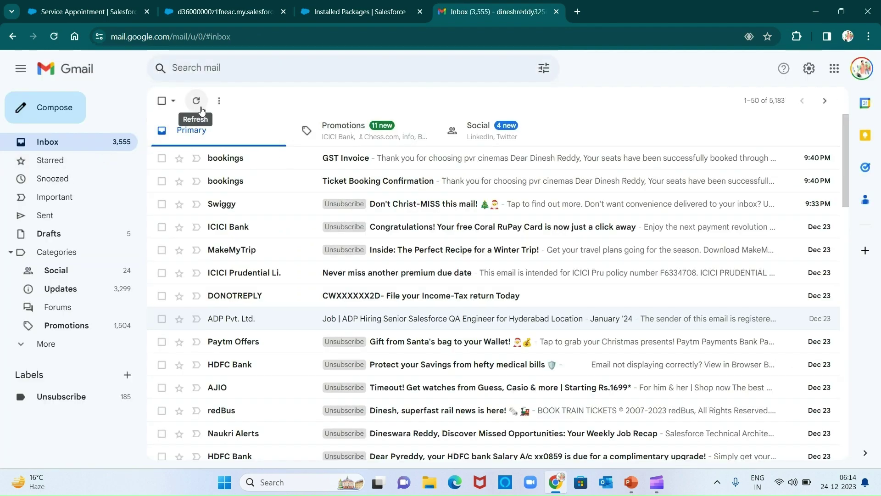
left_click(556, 9)
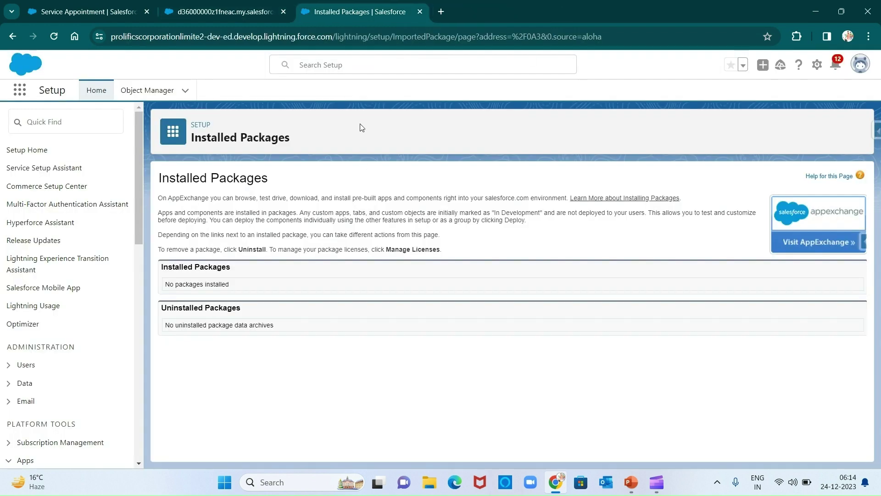
key("ctrl+t")
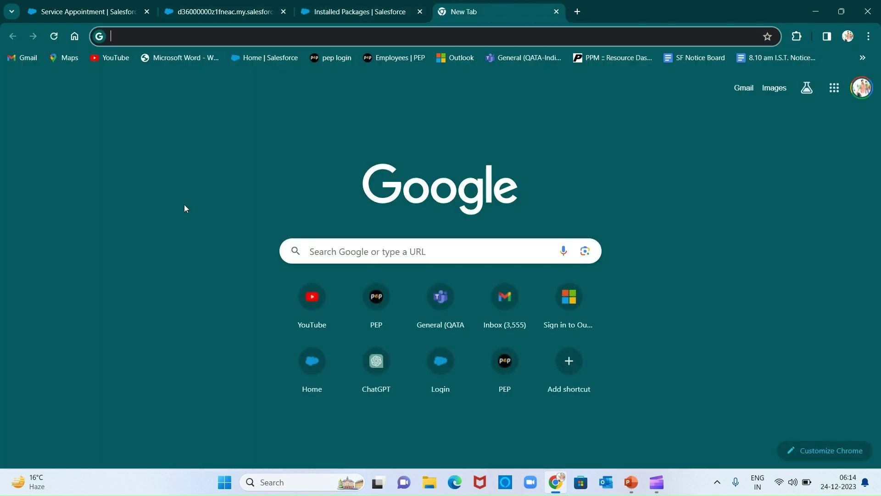
Return to the Installed Packages tab and reload it.
left_click(385, 5)
key("F5")
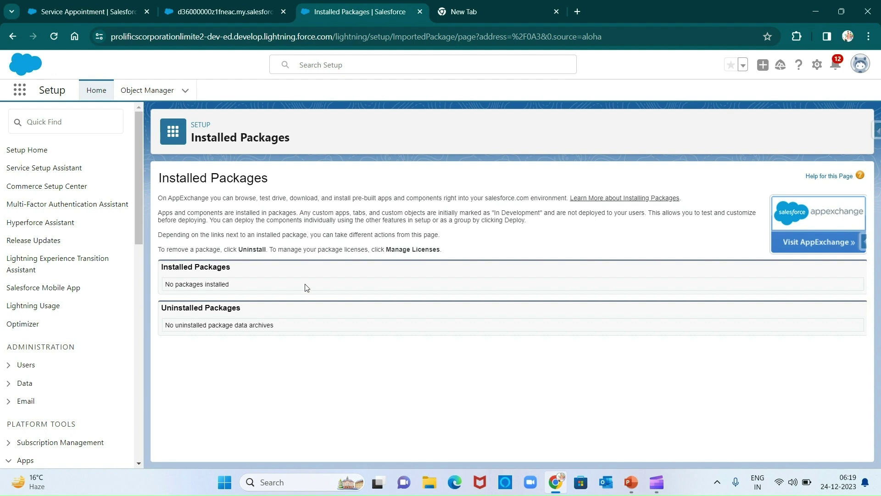
key("F5")
key("F5")
left_click(528, 4)
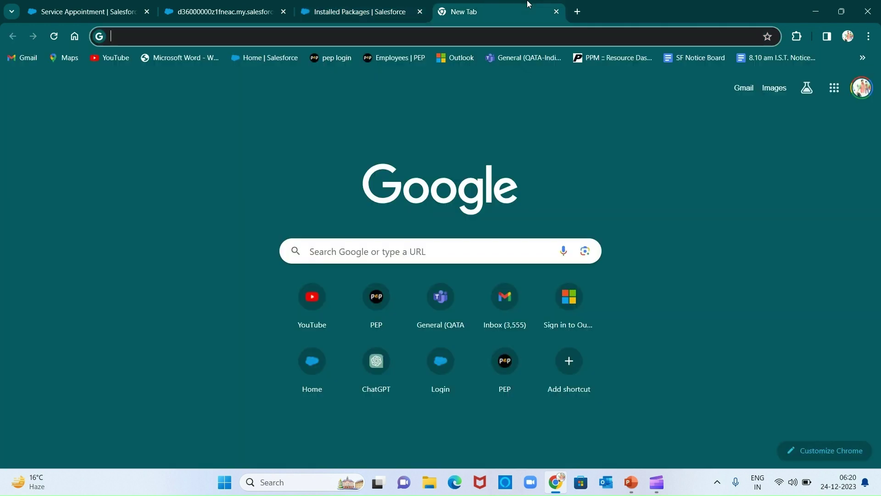
left_click(381, 4)
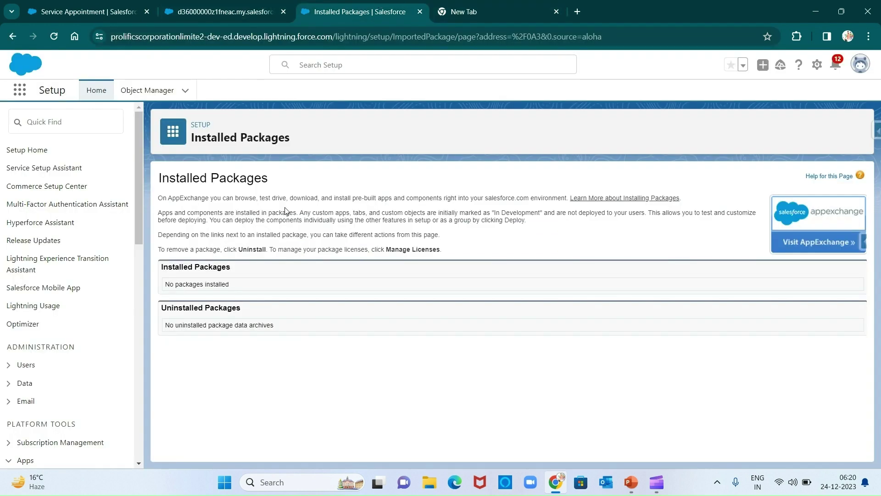
key("F5")
Glance at the Service Cloud slides, then return to the Installed Packages page in Chrome.
left_click(639, 486)
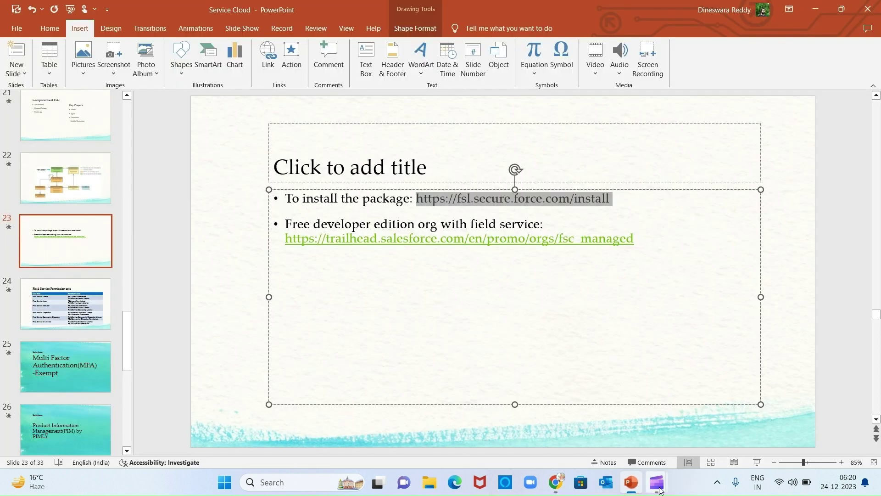
mouse_move(657, 482)
left_click(705, 455)
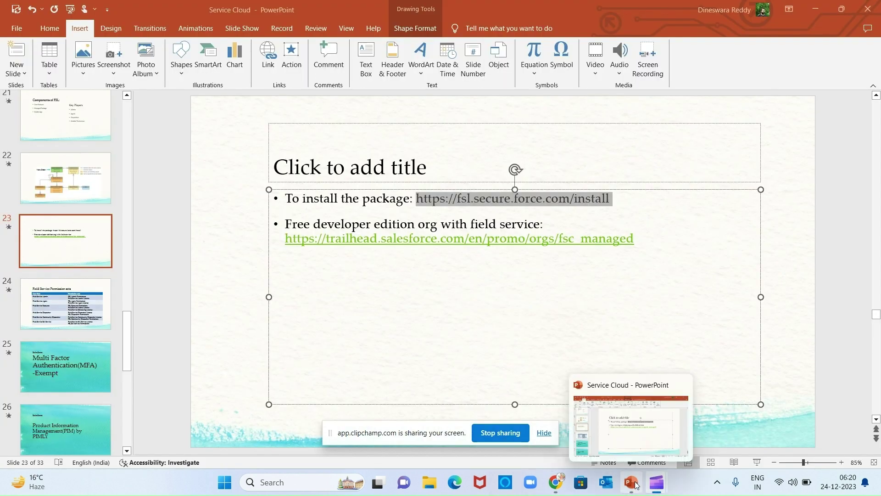
mouse_move(652, 488)
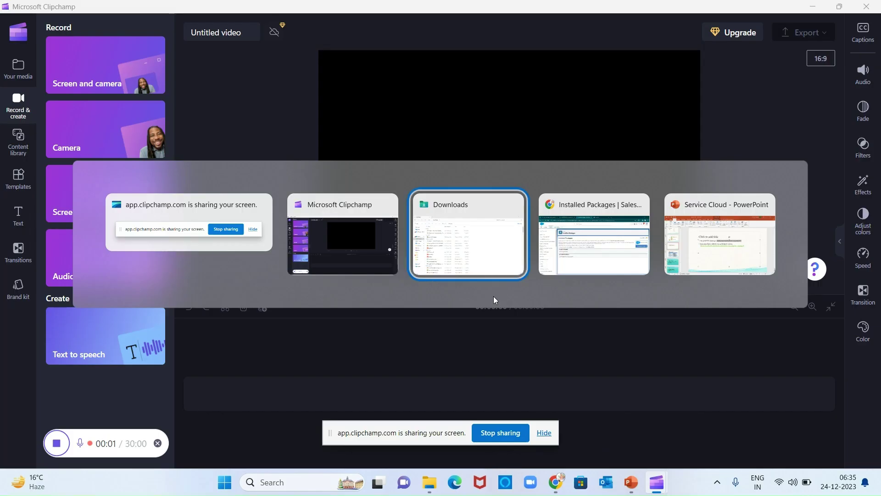
key("alt+Tab")
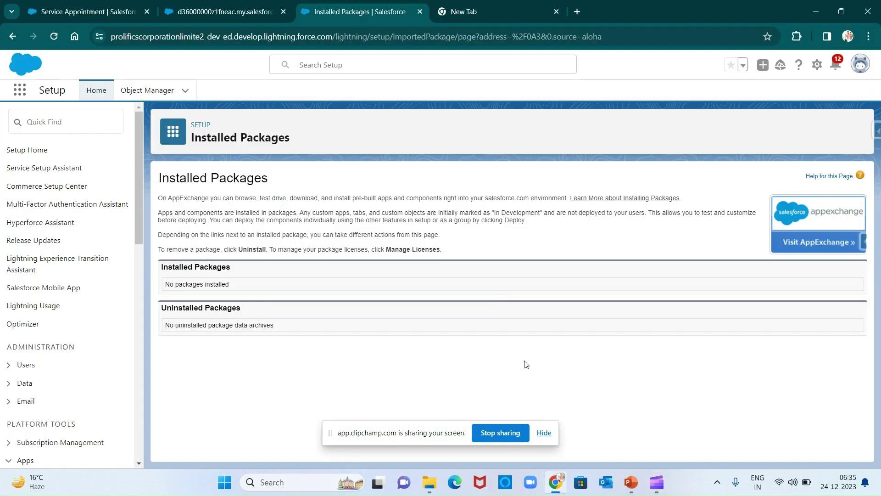
Reload Installed Packages to show FSL 246.0.84, then launch Field Service Admin via a 'fie' search.
key("F5")
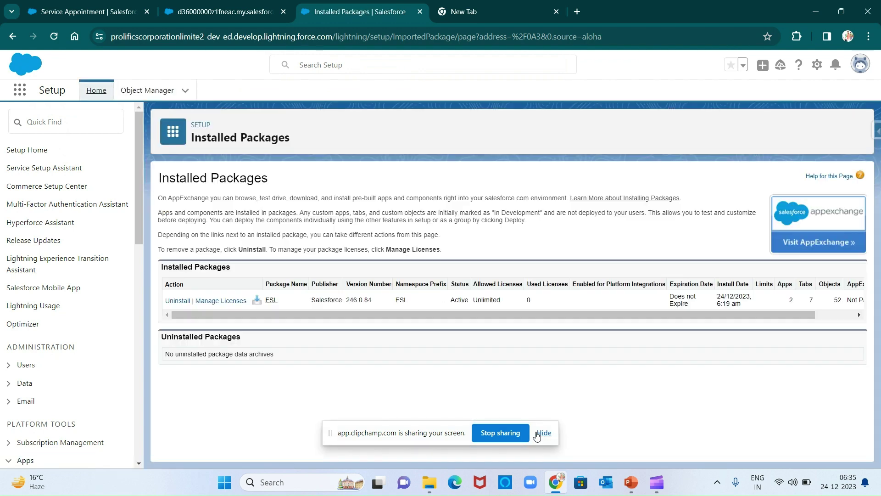
left_click(543, 433)
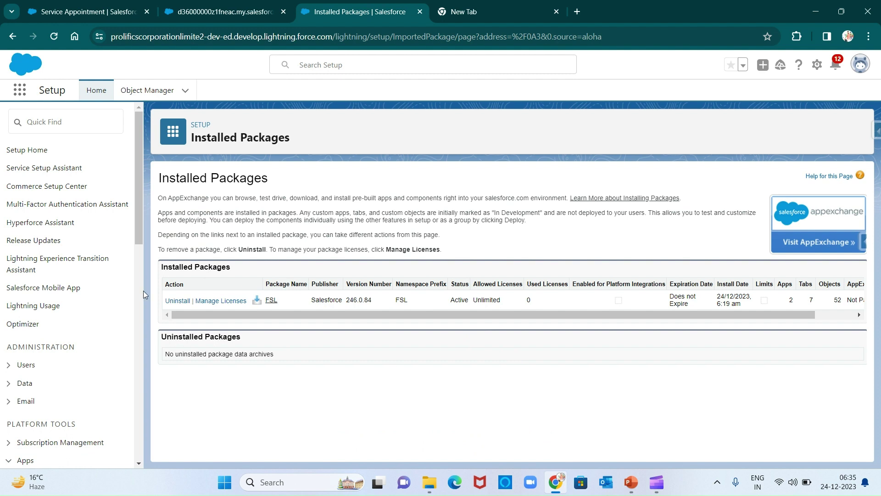
left_click(20, 94)
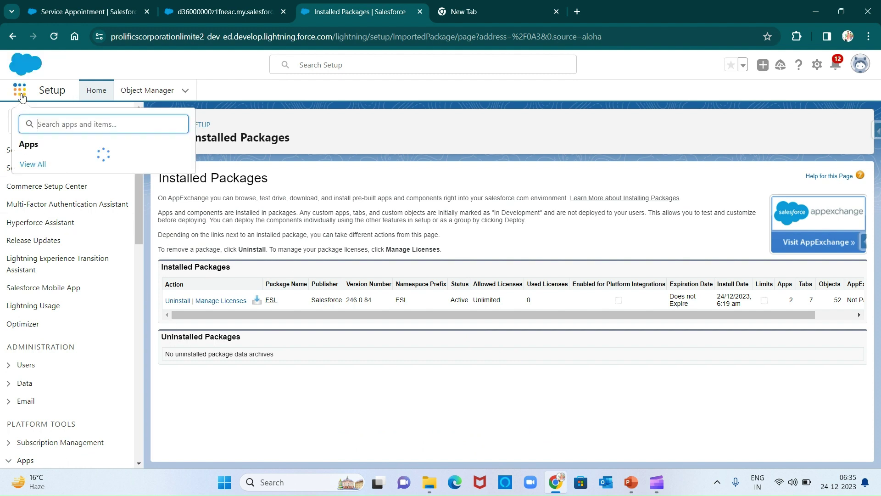
type("fie")
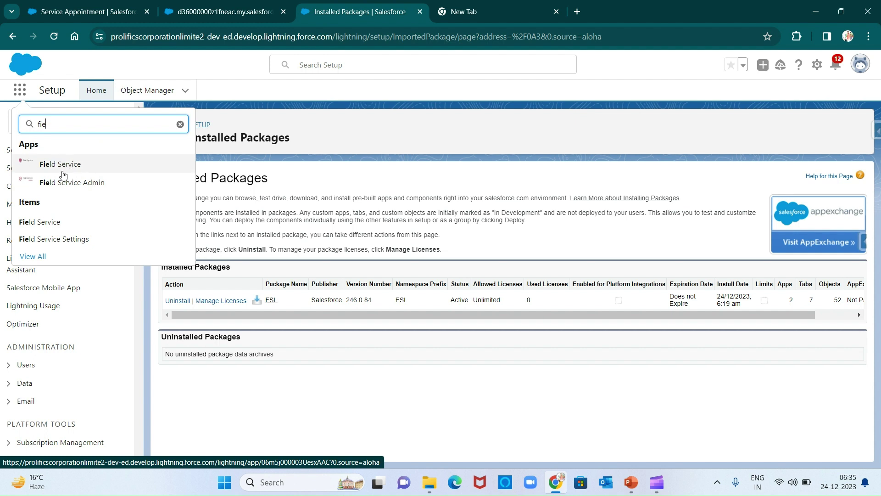
left_click(85, 183)
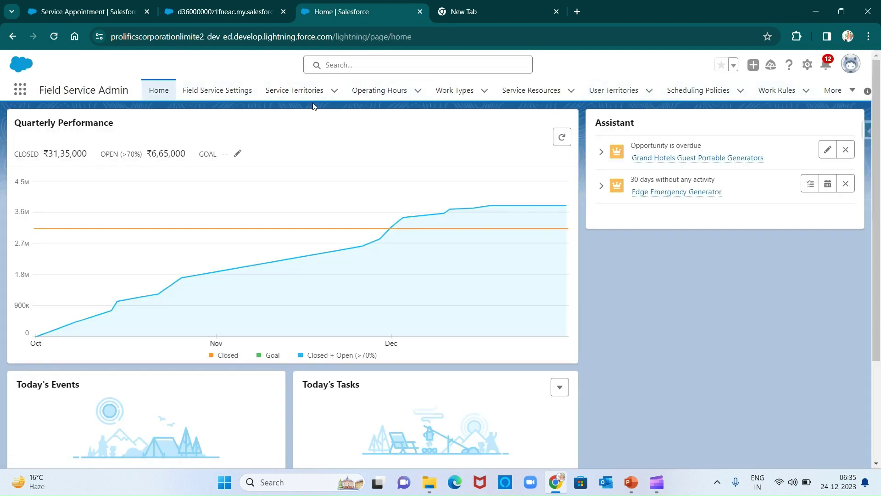
Open Field Service Settings and reach the Permission Sets cards past the missing-permissions warning.
left_click(216, 91)
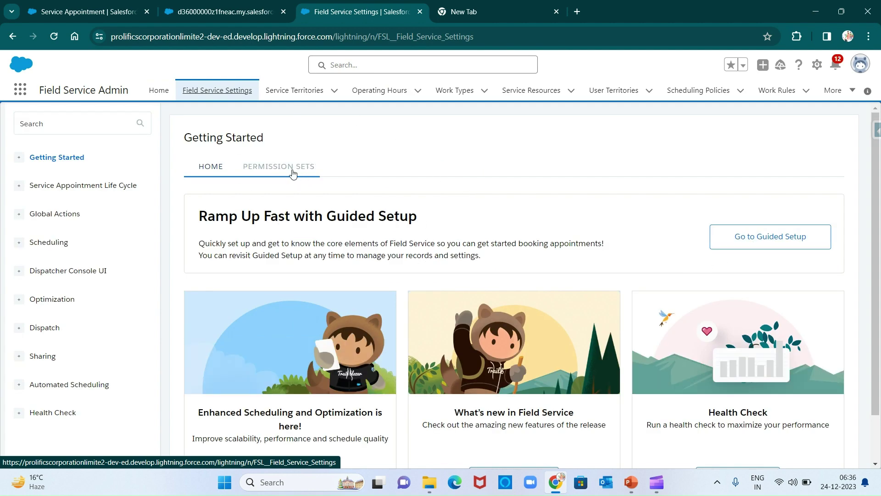
left_click(771, 239)
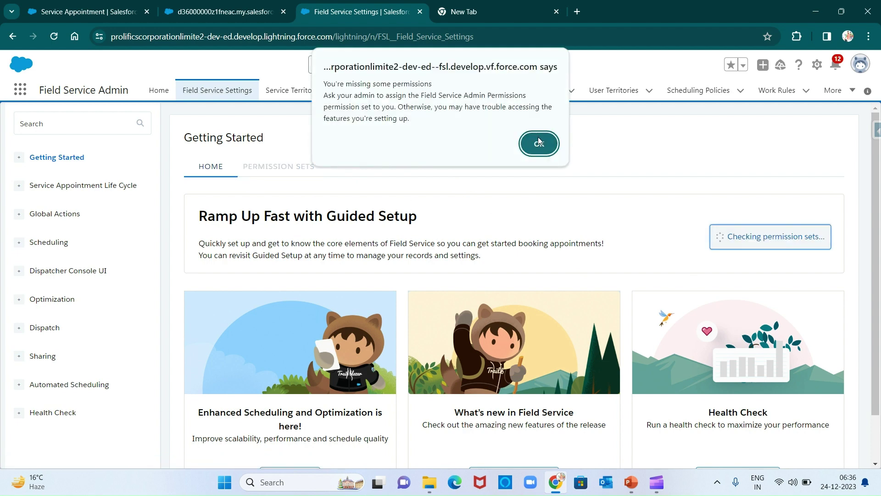
left_click(539, 141)
left_click(262, 173)
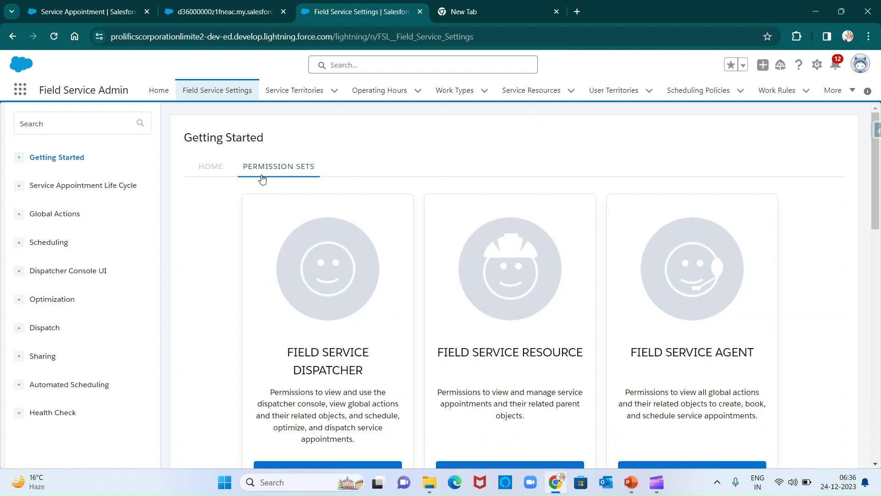
scroll(440, 295, "down", 3)
scroll(439, 295, "up", 2)
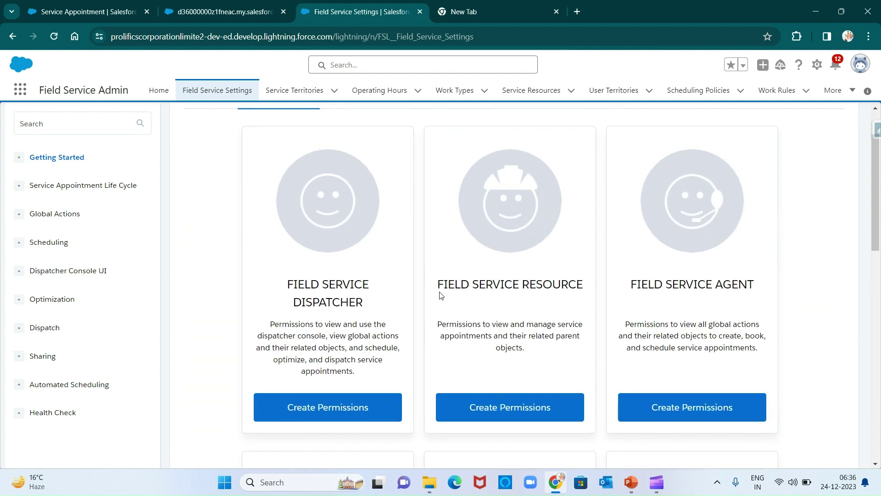
scroll(423, 287, "down", 3)
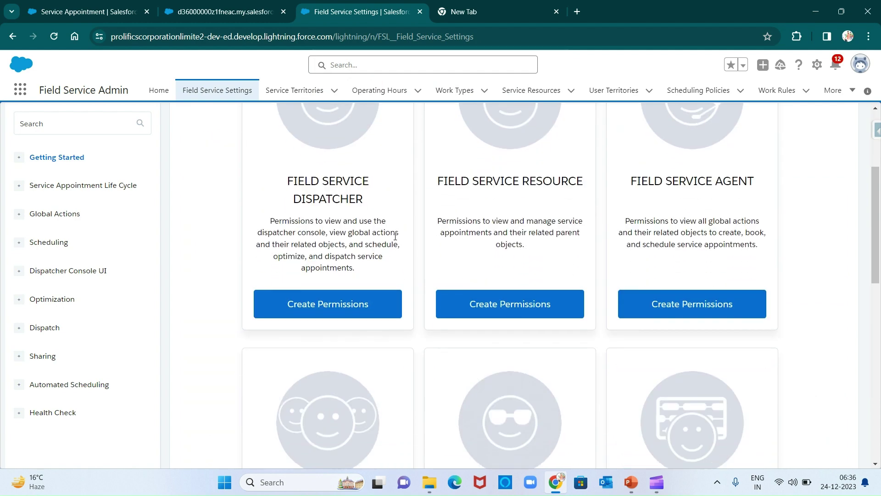
scroll(411, 296, "down", 2)
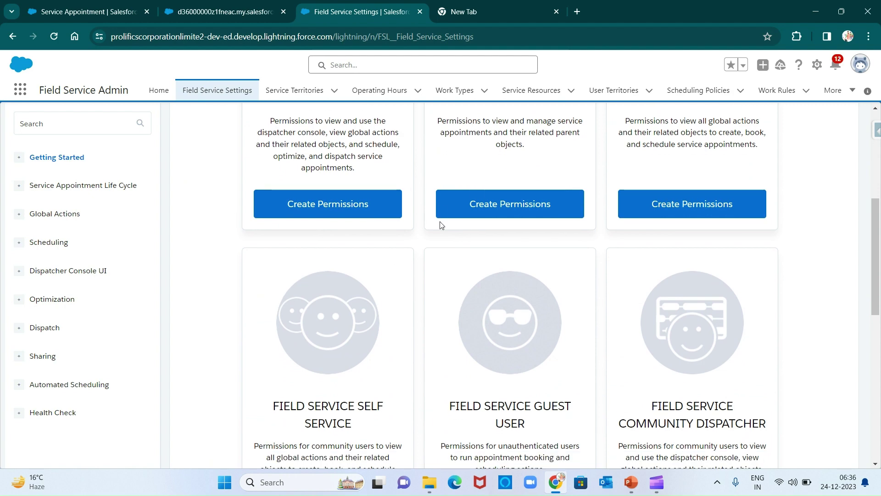
scroll(427, 282, "down", 1)
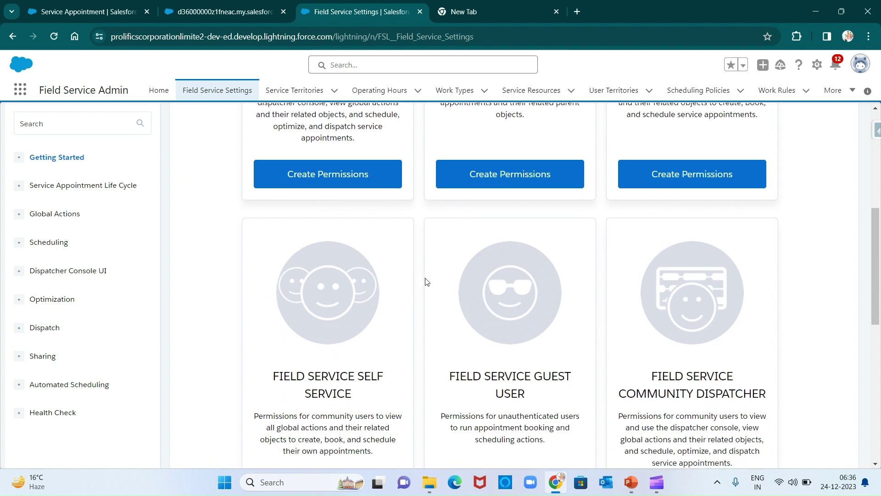
scroll(427, 281, "down", 2)
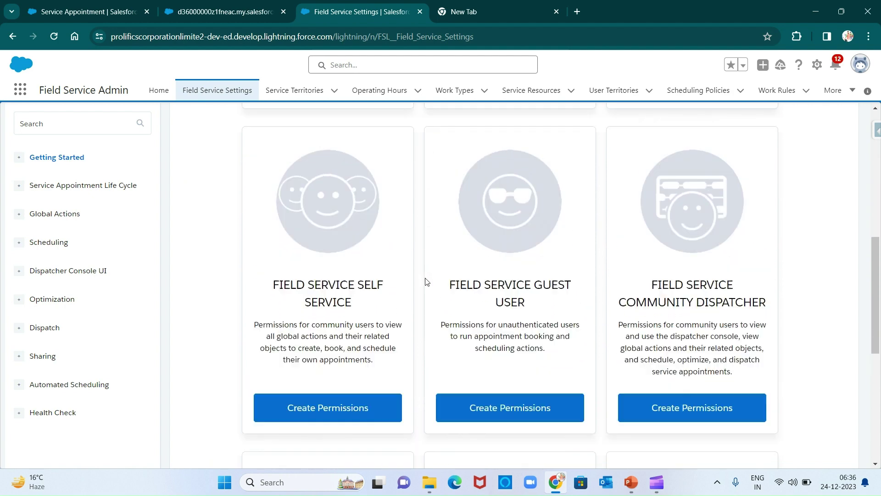
scroll(427, 281, "up", 8)
scroll(427, 281, "down", 5)
Create the Dispatcher, Resource, Agent, Community Dispatcher, Guest User and Self Service permission sets.
left_click(340, 205)
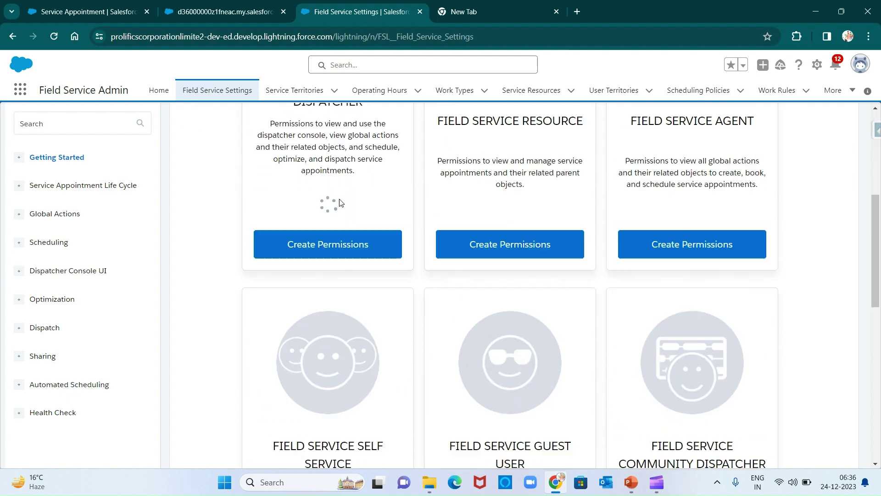
left_click(505, 242)
left_click(664, 244)
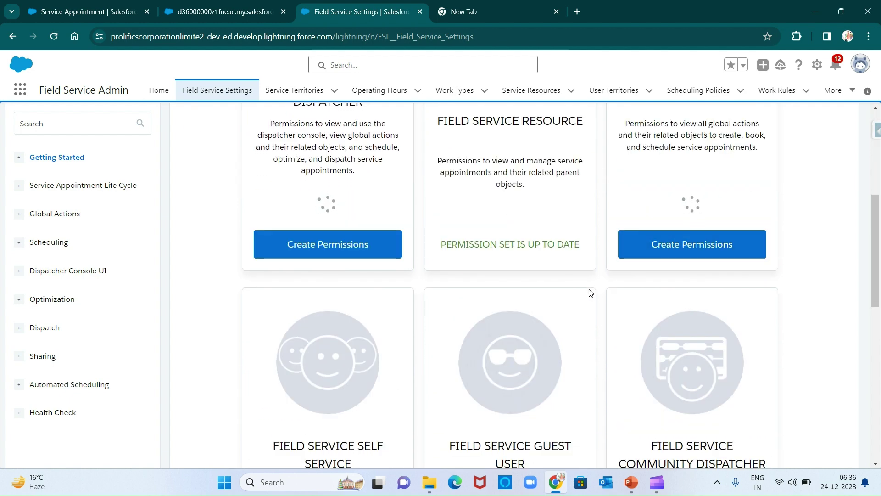
scroll(588, 292, "down", 2)
scroll(633, 280, "down", 3)
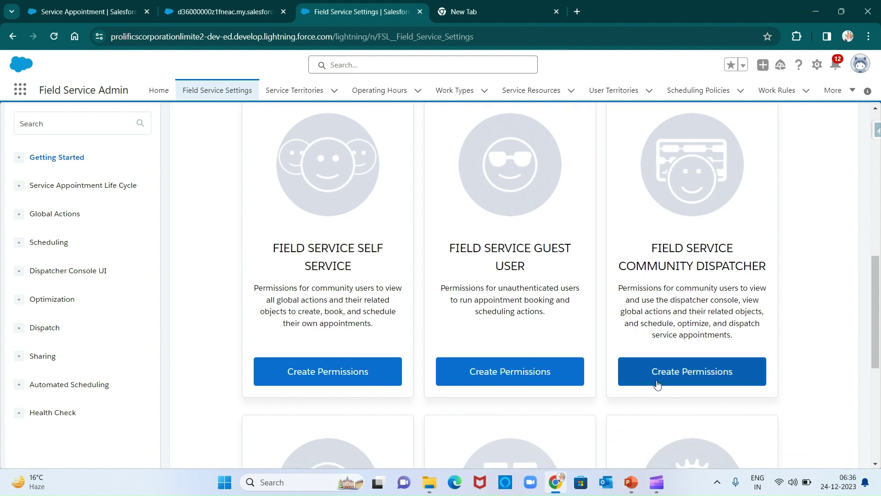
left_click(654, 382)
left_click(552, 374)
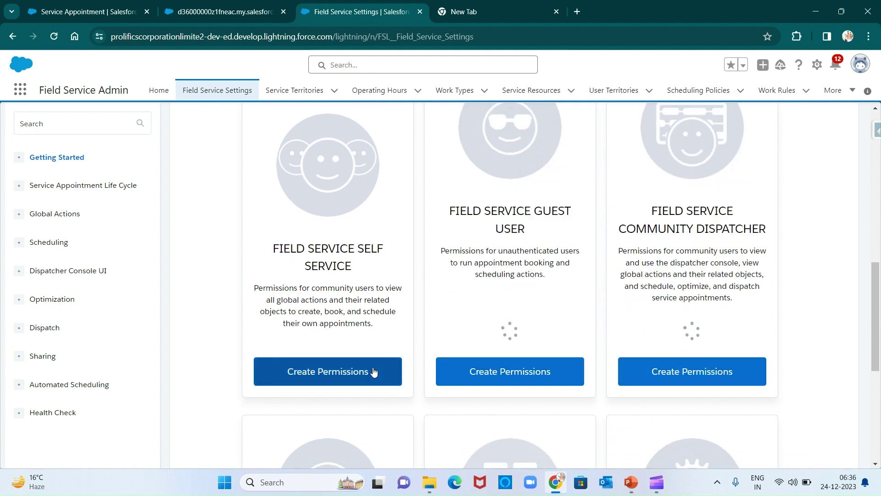
left_click(374, 372)
Create the Admin and Bundle for Dispatcher permission sets and update the Integration set.
scroll(430, 381, "down", 6)
left_click(324, 399)
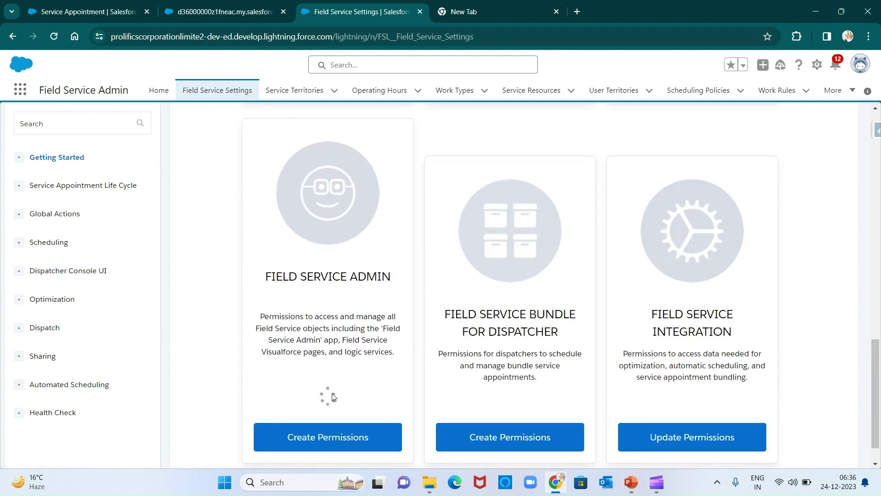
left_click(527, 436)
left_click(692, 436)
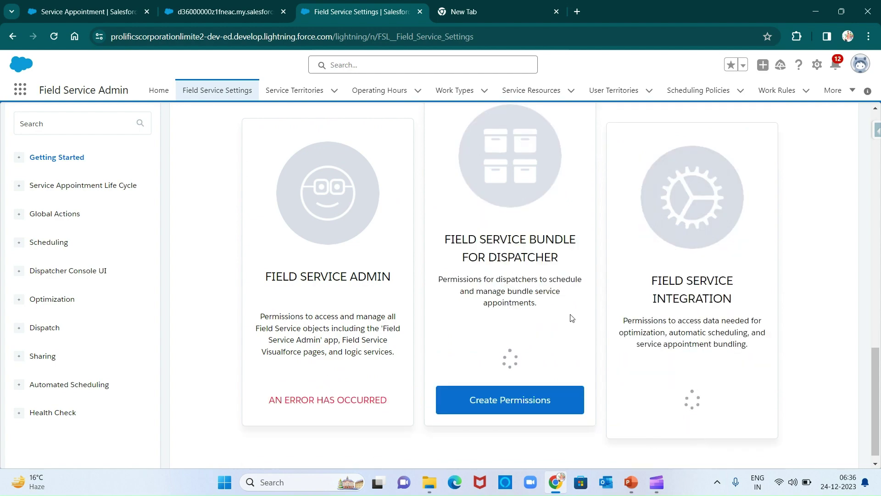
scroll(571, 315, "up", 10)
scroll(571, 315, "down", 10)
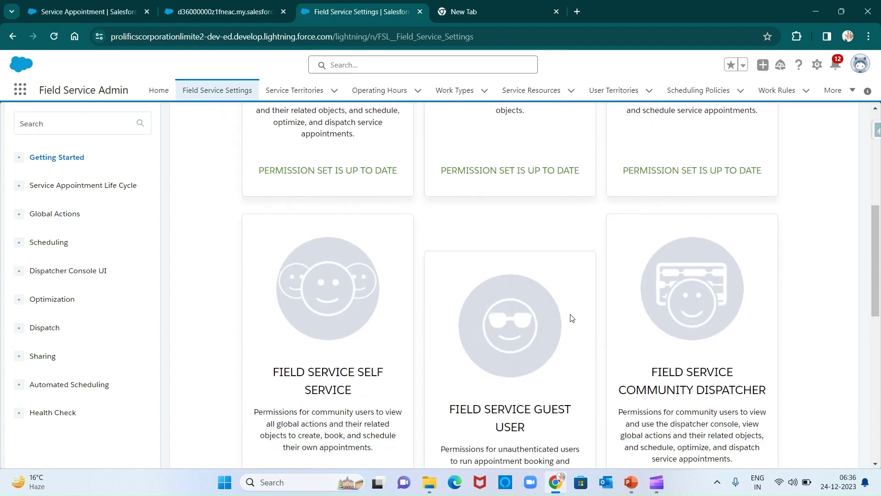
scroll(567, 388, "down", 6)
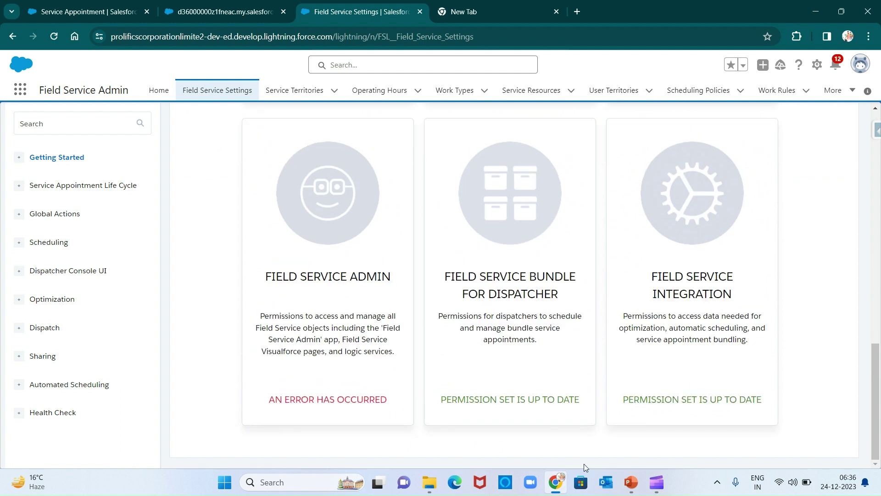
Review slide 24's permission sets table, then return to the Field Service Settings browser window.
mouse_move(656, 482)
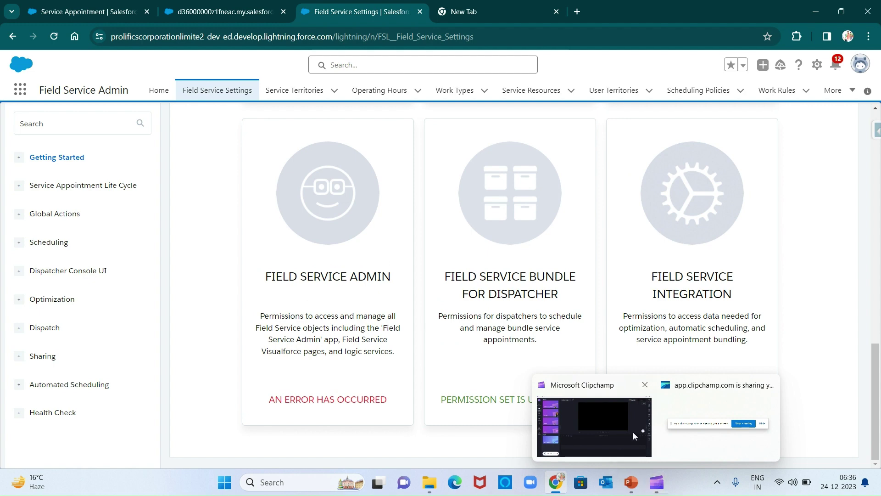
mouse_move(628, 426)
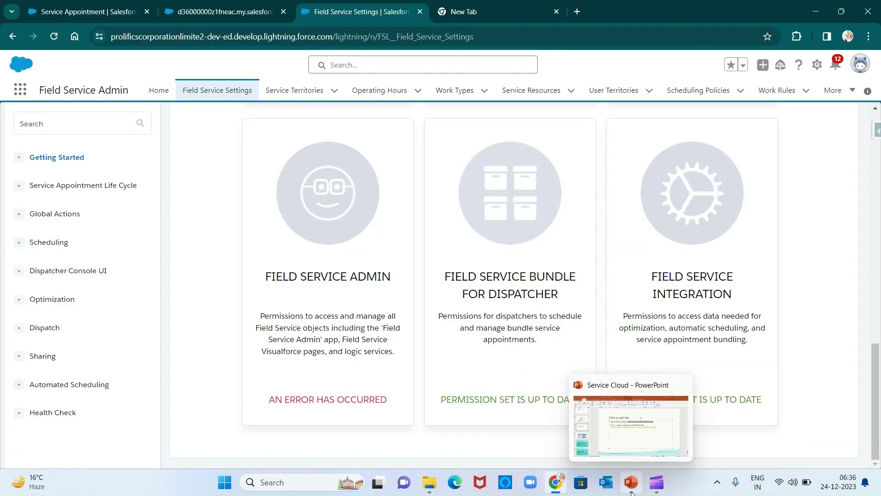
left_click(631, 482)
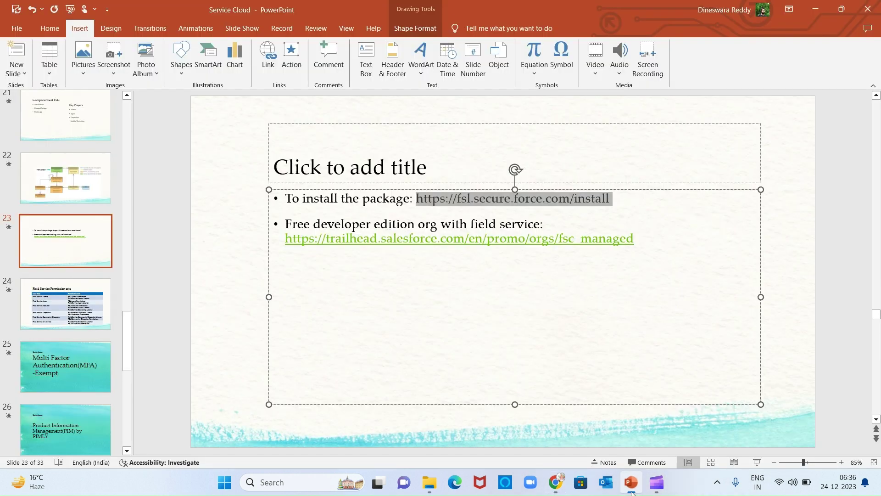
left_click(97, 310)
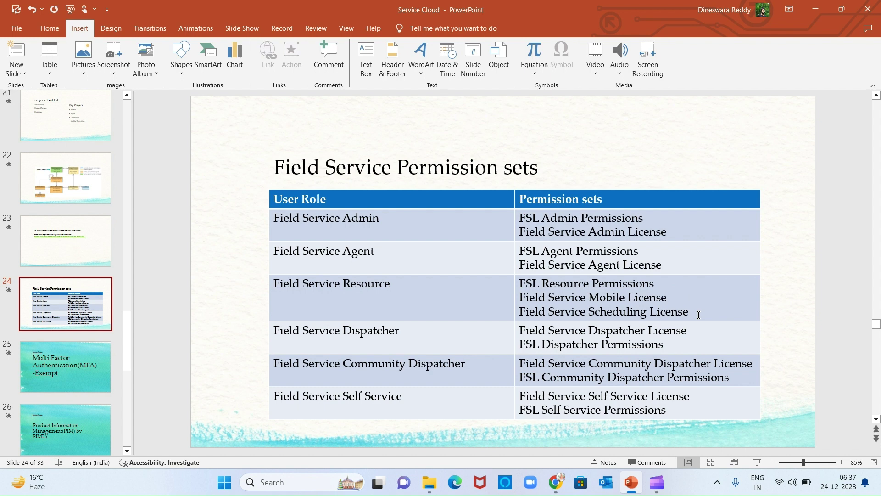
key("Caps_Lock")
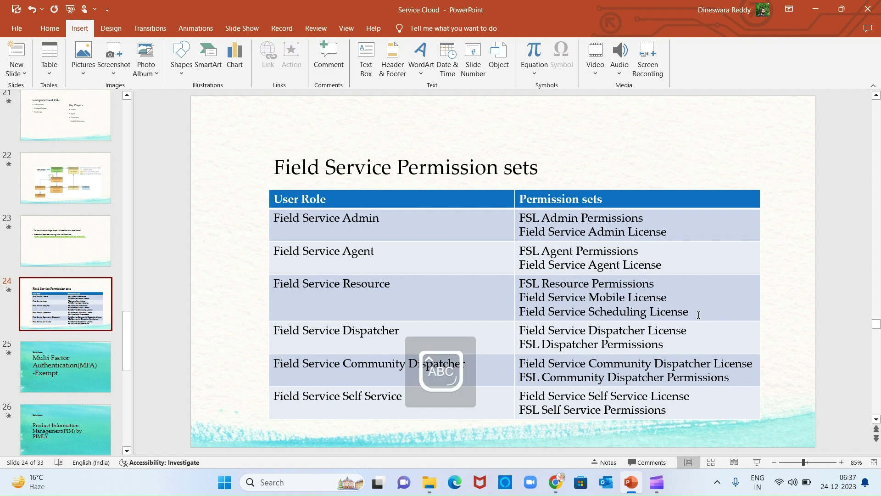
key("alt+Tab")
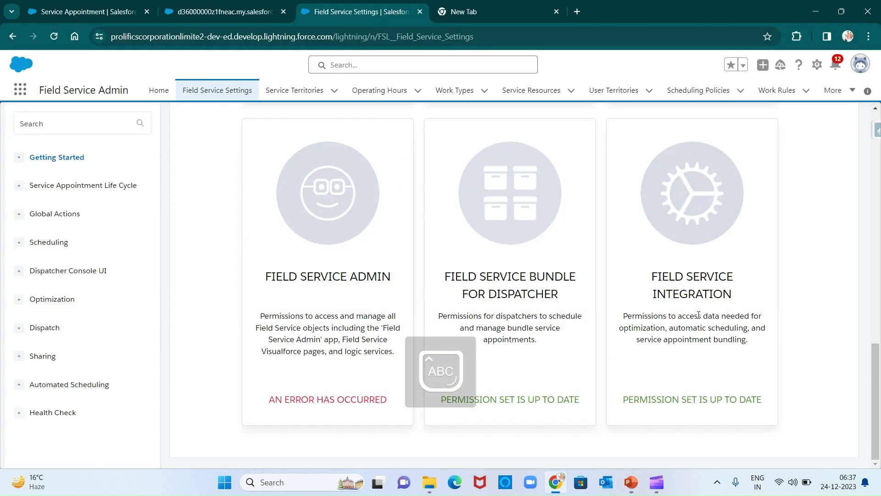
Reload Field Service Settings and check that every permission set card shows up to date.
key("F5")
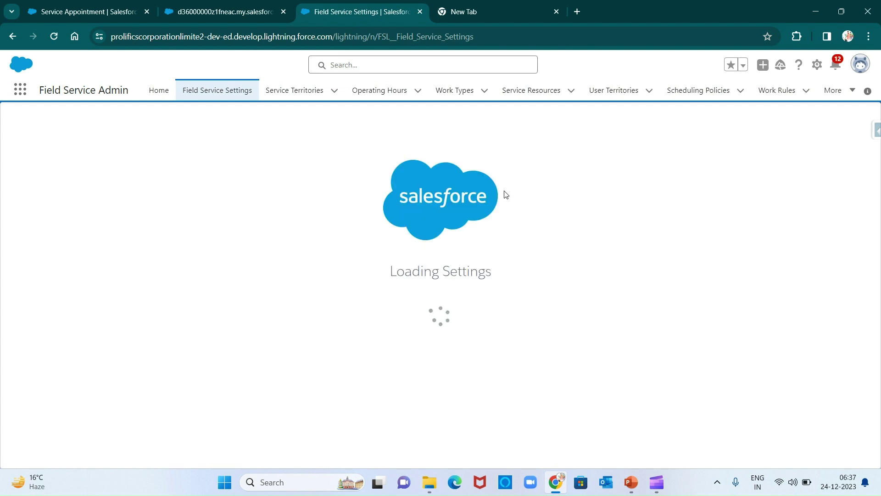
left_click(277, 166)
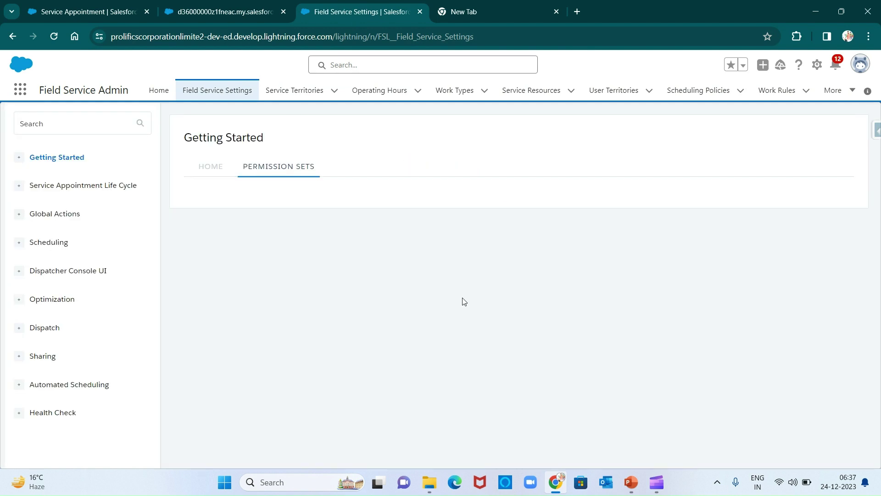
scroll(434, 357, "down", 8)
scroll(433, 356, "down", 7)
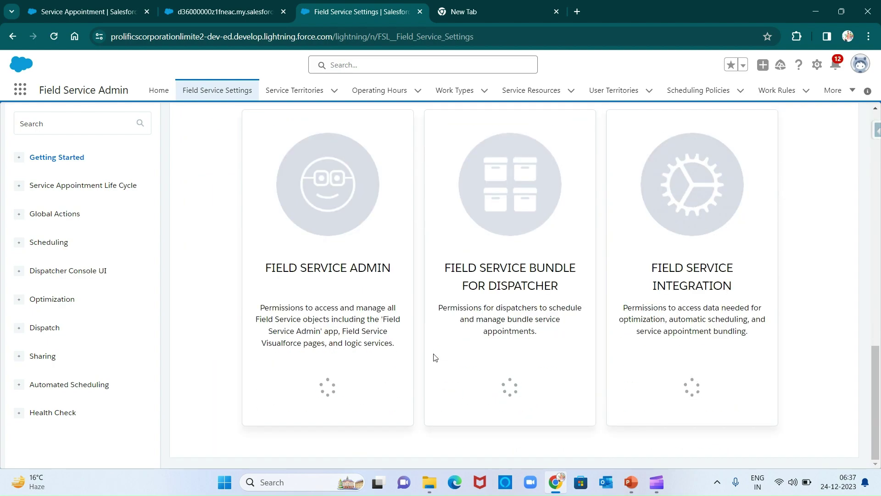
scroll(421, 295, "up", 12)
right_click(422, 293)
left_click(206, 232)
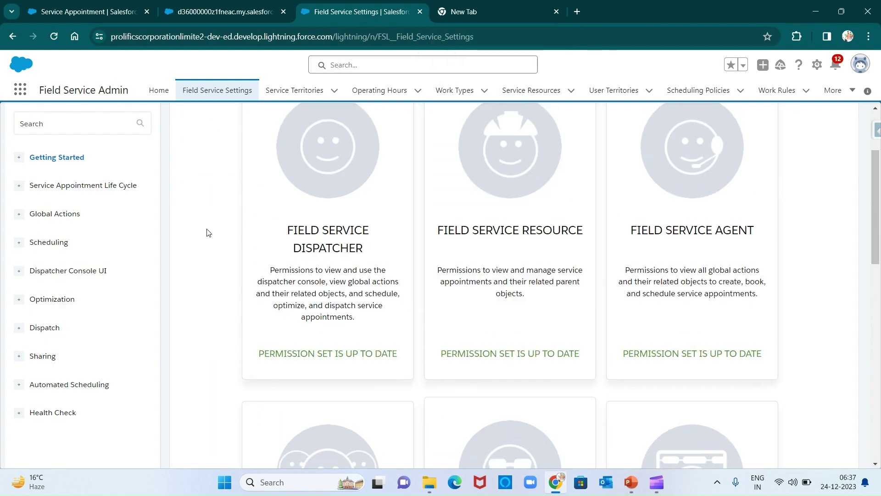
scroll(377, 324, "down", 5)
scroll(472, 319, "up", 6)
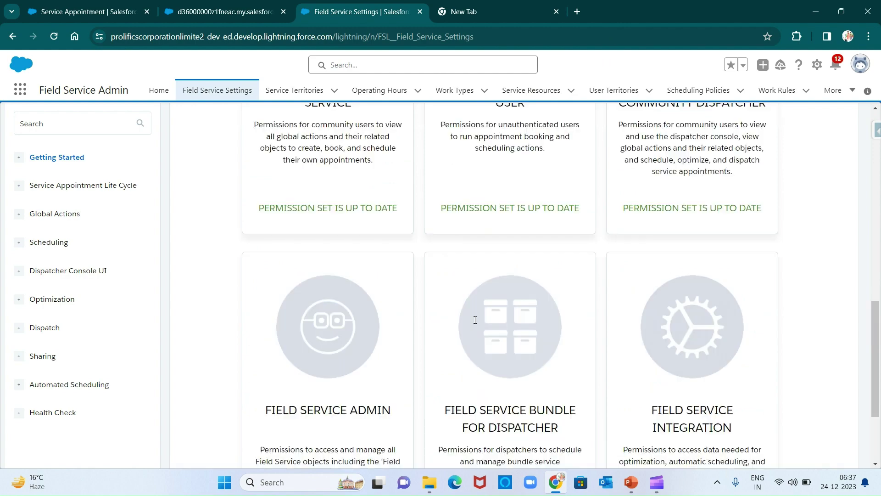
scroll(474, 320, "down", 6)
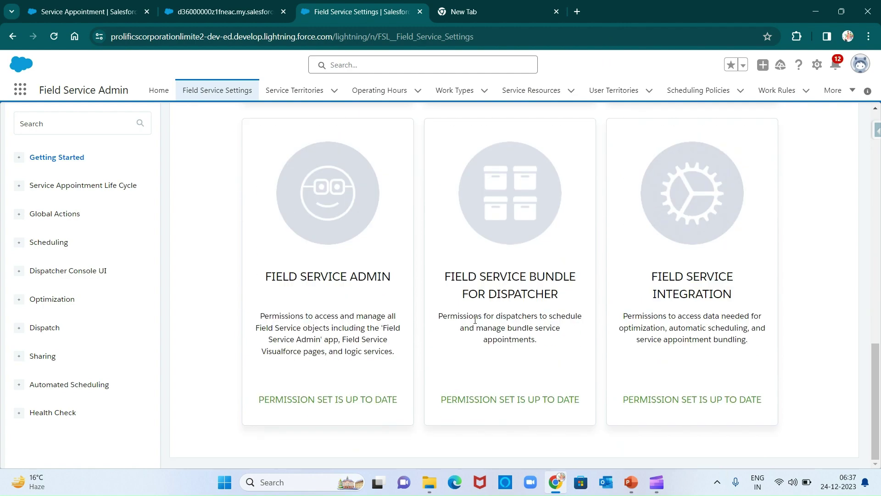
scroll(475, 319, "up", 6)
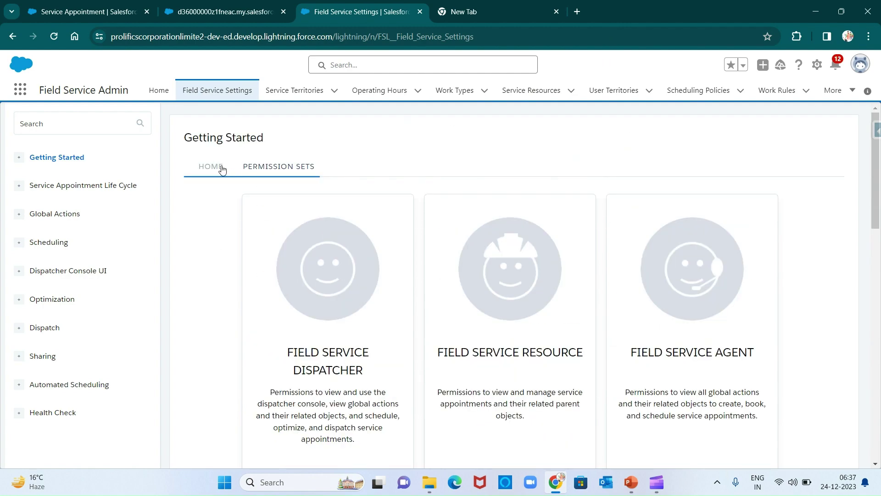
Retry Go to Guided Setup from Home and dismiss the Missing permissions alert.
left_click(221, 169)
left_click(734, 235)
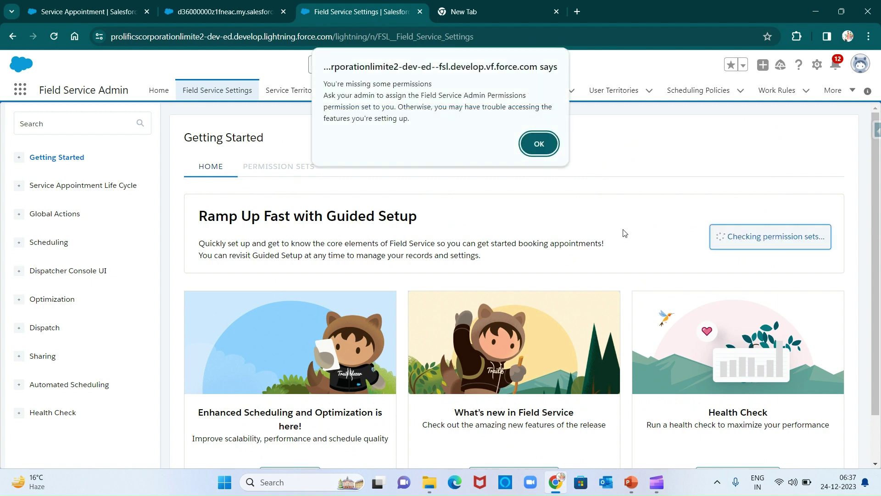
key("Return")
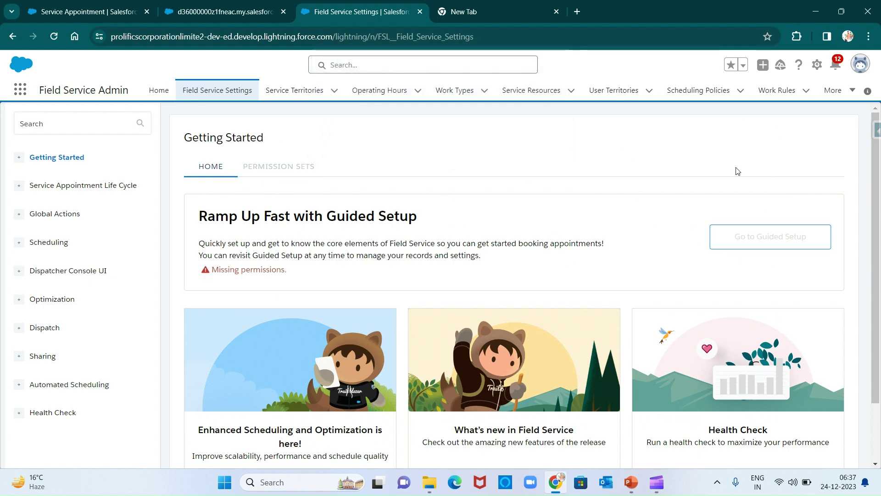
left_click(817, 64)
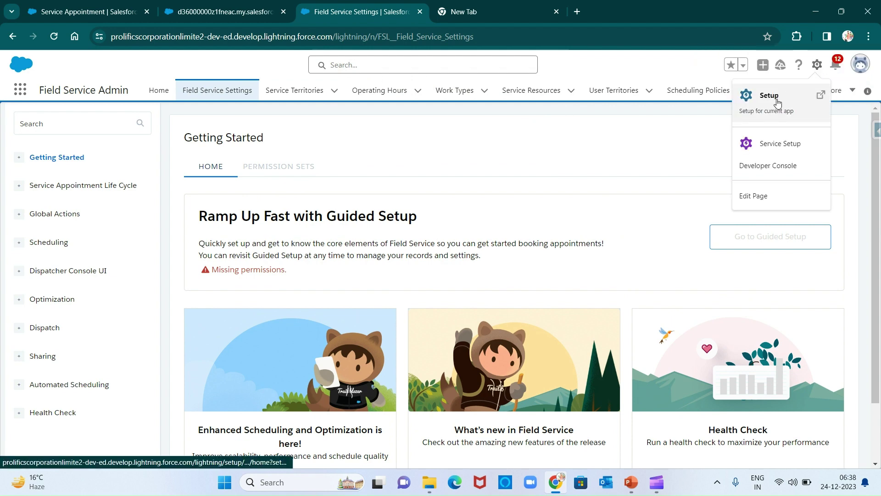
Open Setup in a new tab, clear the PERMISS filter, and search up the user's record.
left_click(769, 94)
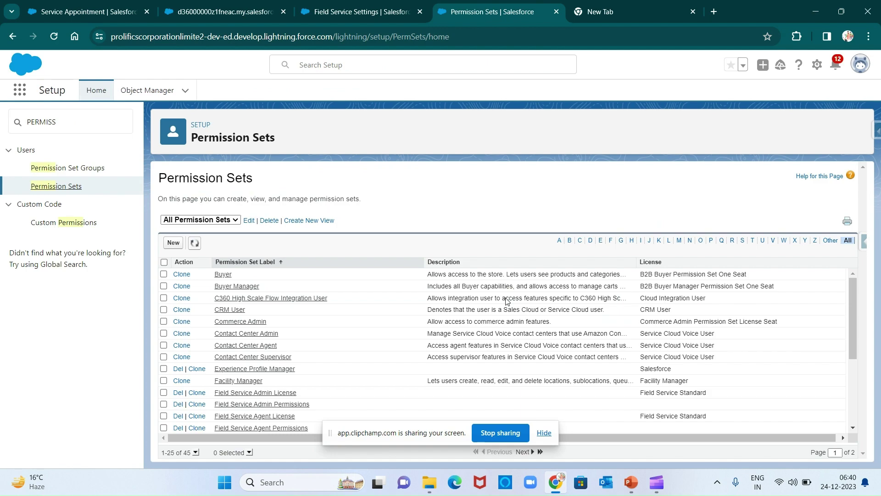
left_click(86, 116)
key("ctrl+a")
key("BackSpace")
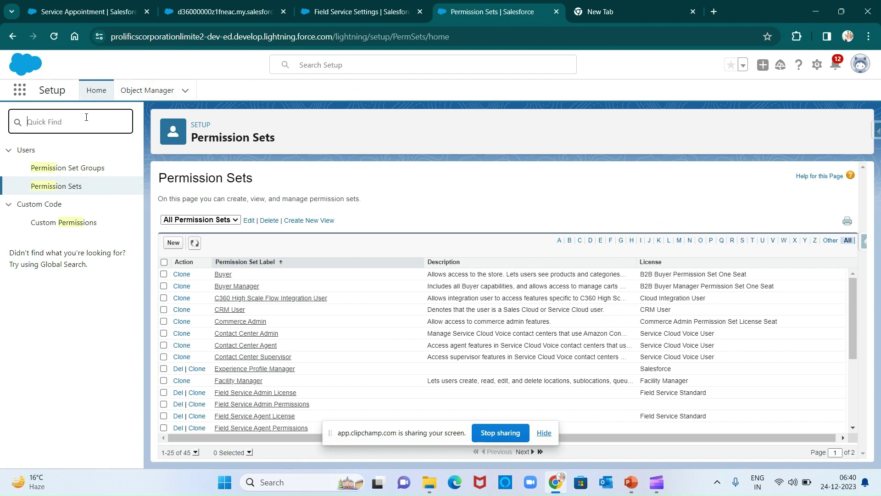
left_click(325, 62)
type("DINES")
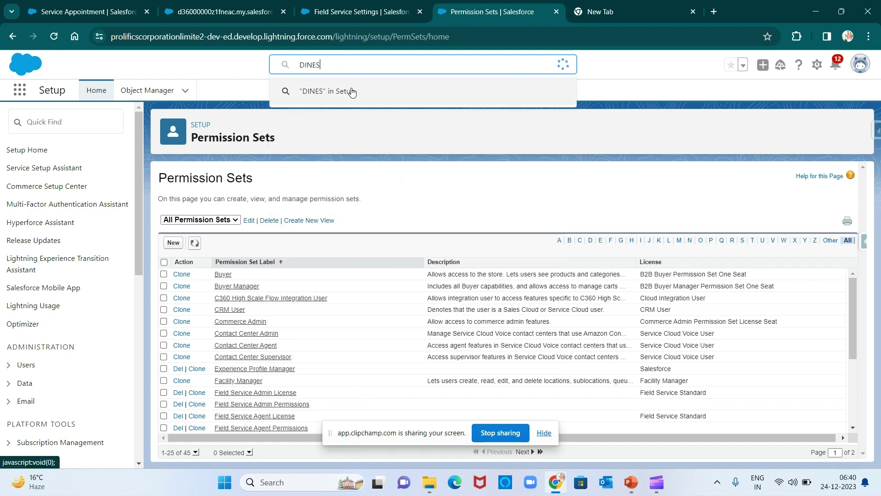
left_click(349, 126)
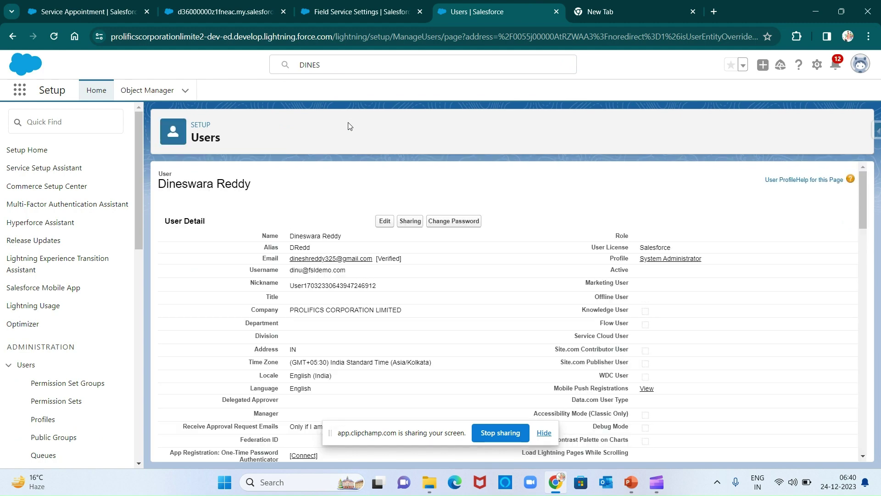
Open the Permission Set Assignments editor from the user's detail page.
left_click(544, 432)
scroll(454, 340, "down", 10)
scroll(454, 340, "down", 8)
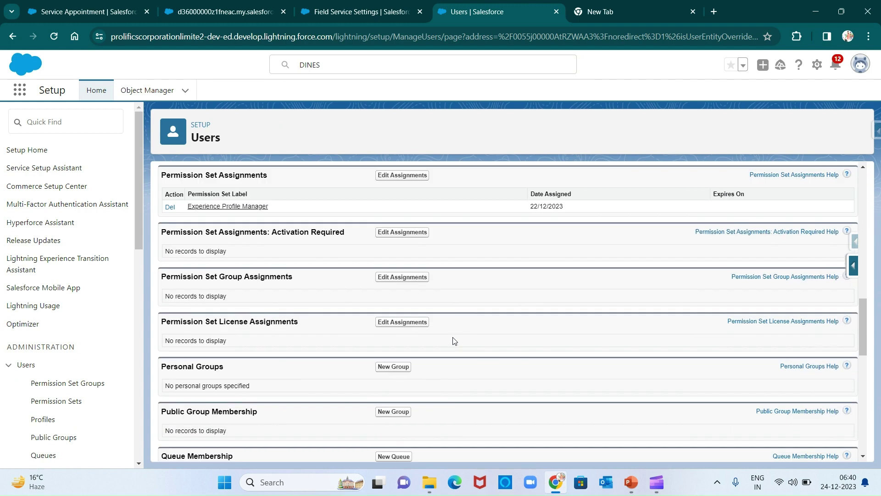
scroll(452, 340, "up", 3)
left_click(400, 273)
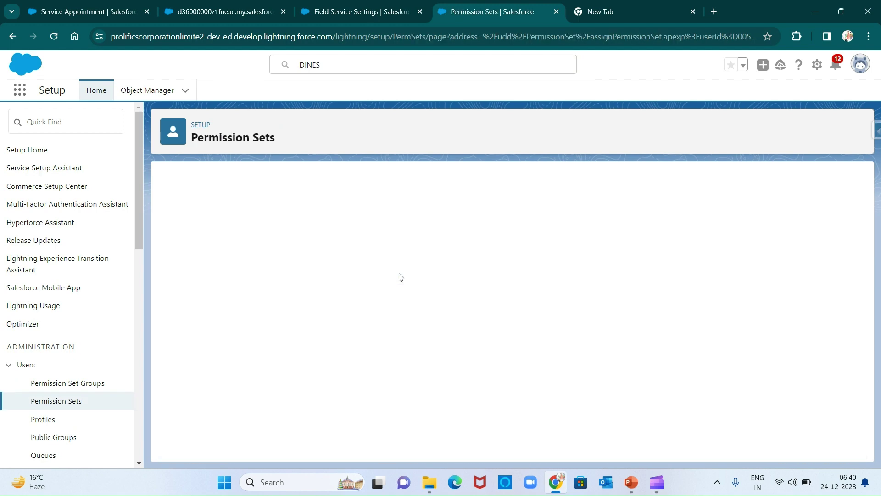
Assign Field Service Admin License and Field Service Admin Permissions to the user and save.
scroll(269, 313, "down", 1)
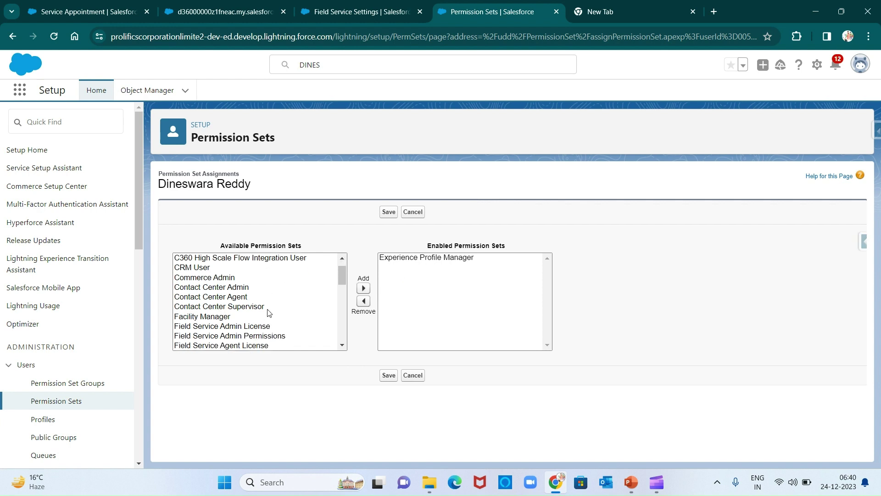
left_click(238, 326)
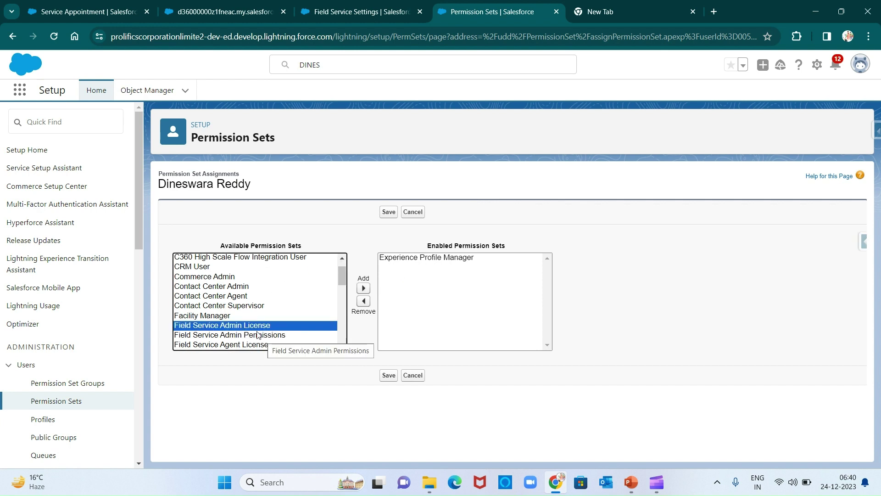
left_click(257, 335, "ctrl")
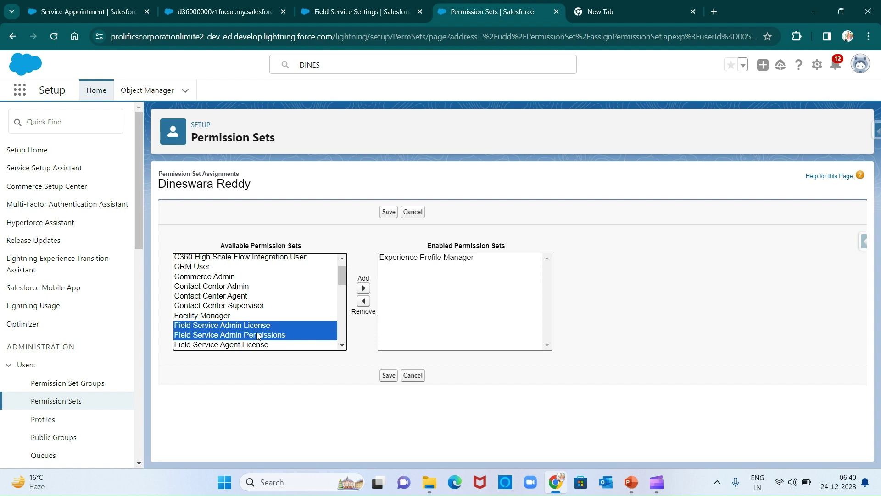
left_click(363, 288)
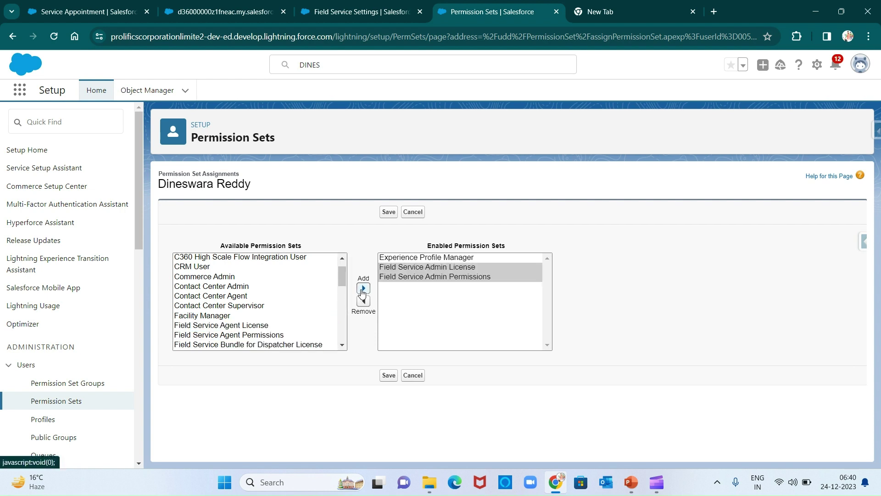
left_click(385, 376)
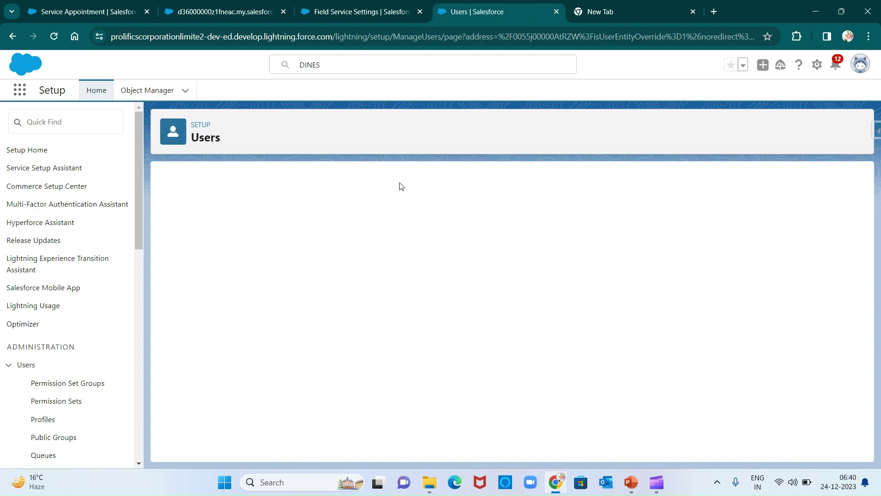
Reload Field Service Settings and launch Guided Setup, now that permissions are granted.
left_click(359, 5)
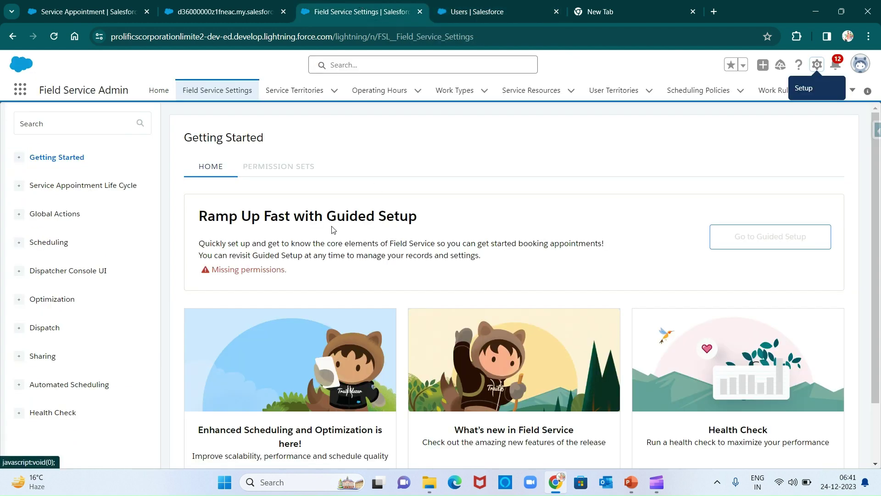
key("F5")
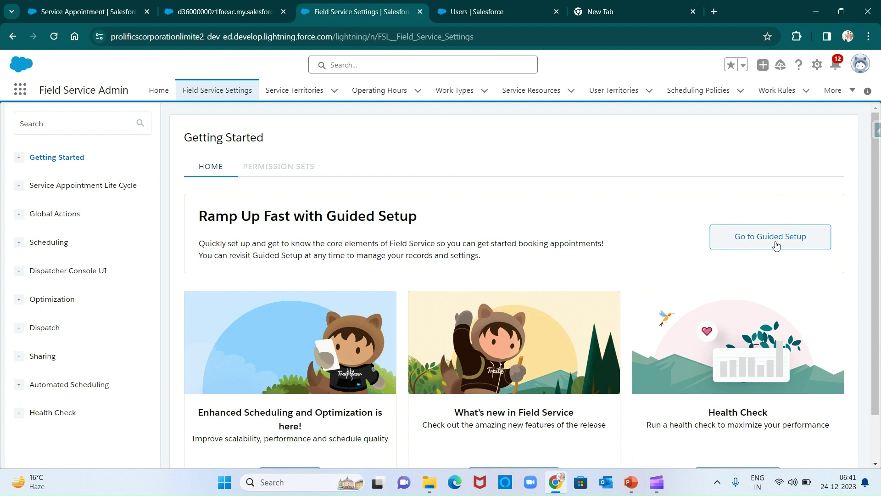
left_click(776, 246)
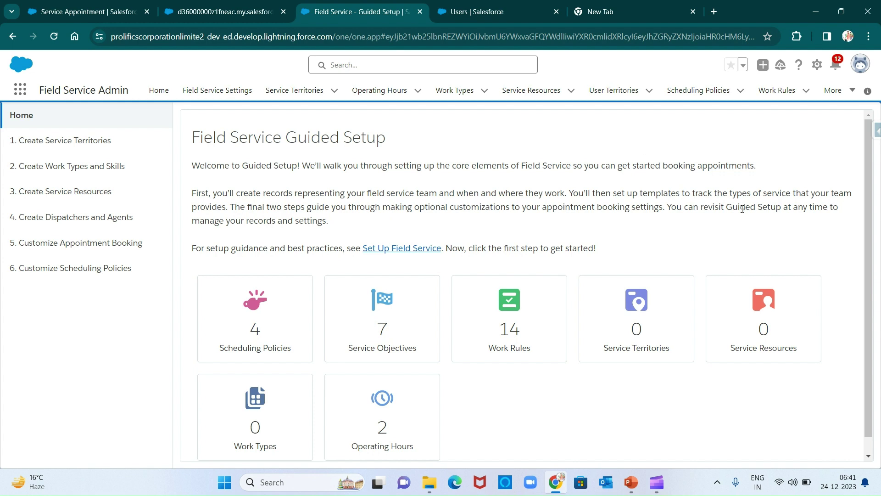
Look over the Guided Setup overview, then switch to the 'Users | Salesforce' tab.
scroll(610, 240, "down", 1)
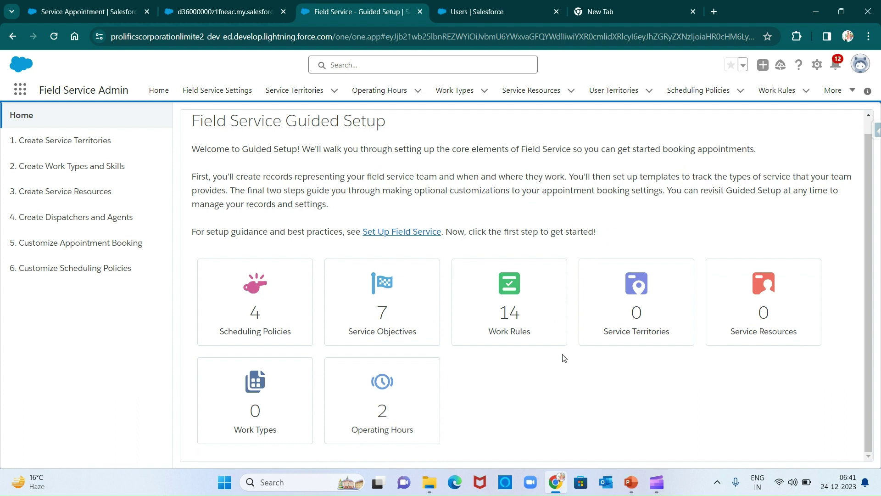
scroll(561, 358, "up", 1)
scroll(472, 305, "down", 1)
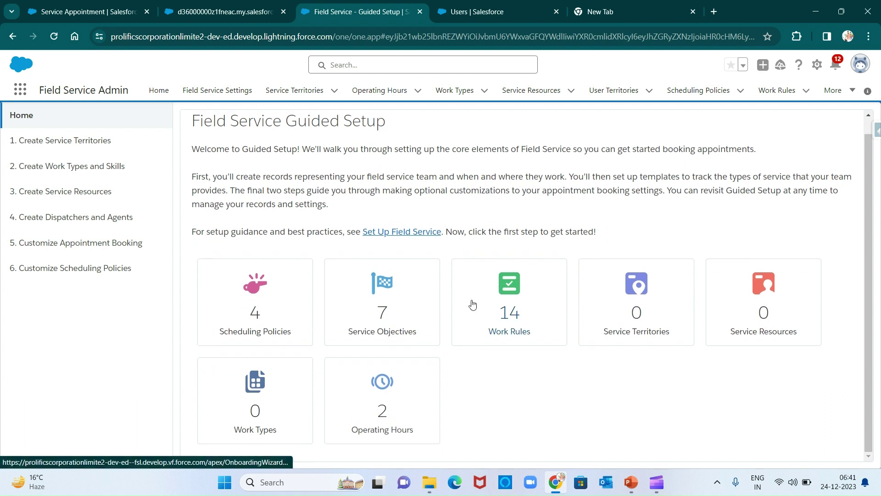
scroll(536, 366, "up", 1)
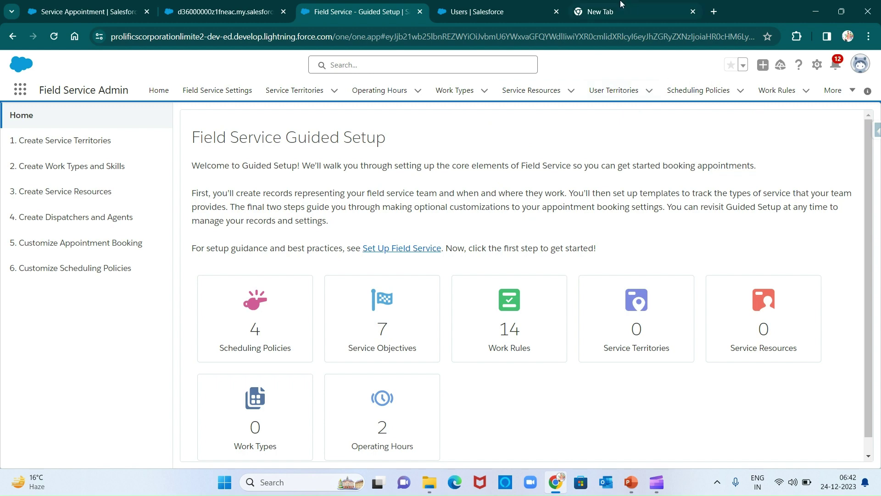
left_click(483, 14)
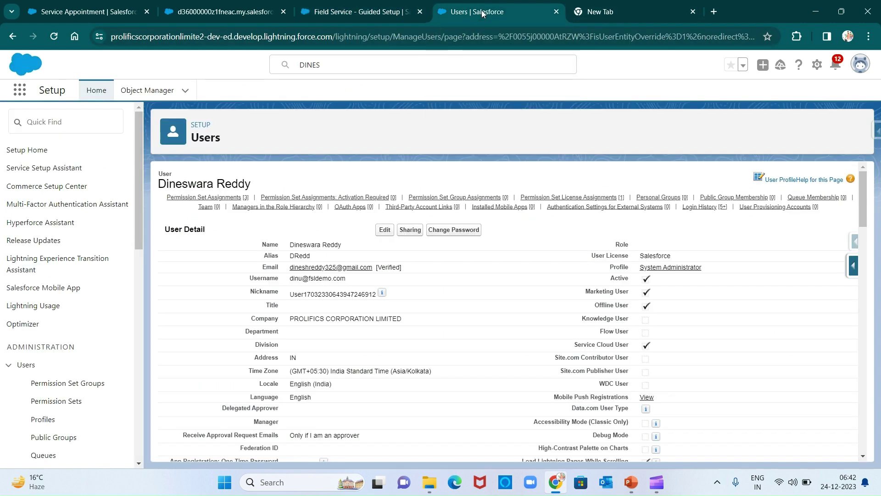
Filter Object Manager by 'OPER' and open the Operating Hours object.
left_click(167, 91)
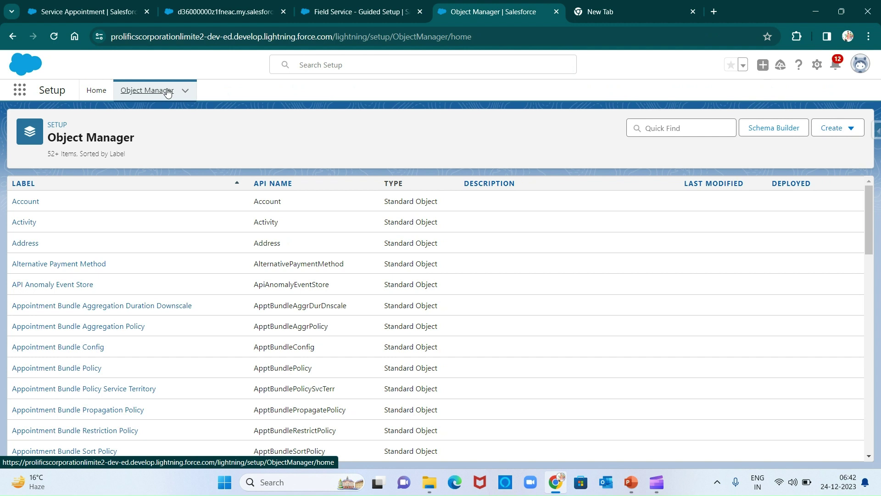
left_click(644, 130)
type("OPER")
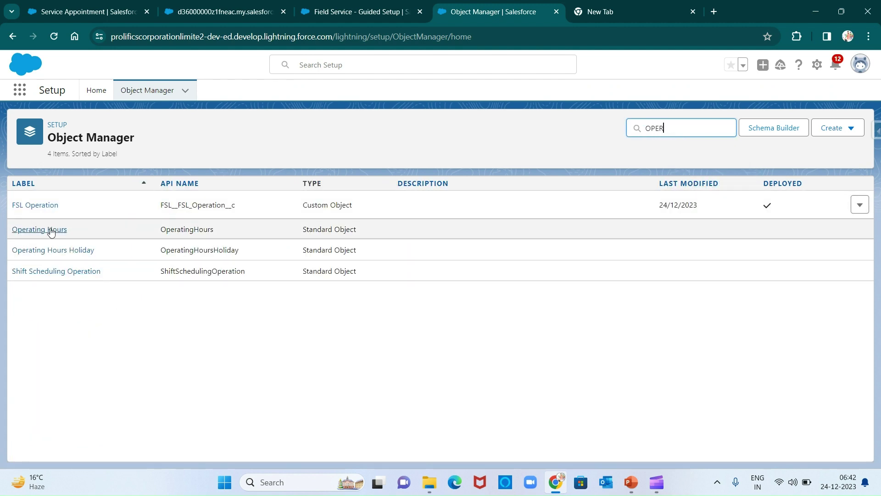
left_click(50, 230)
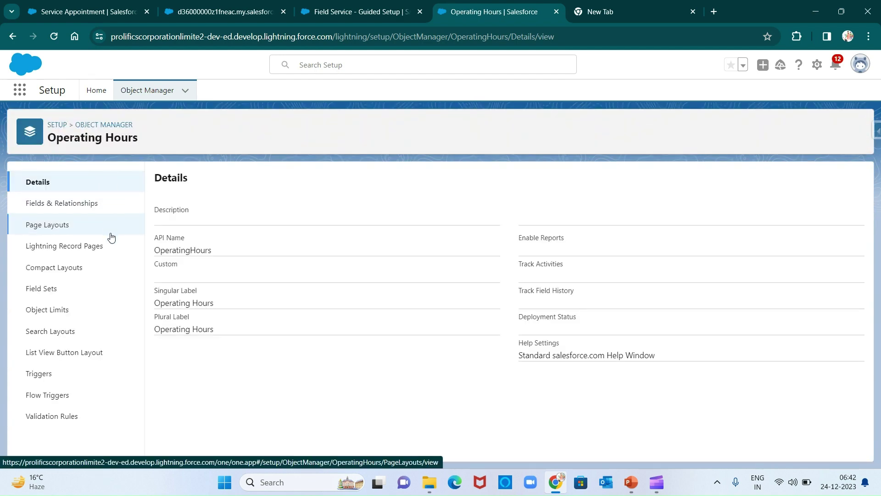
Review the Operating Hours profile layout assignments, briefly checking the standard Operating Hours Layout.
left_click(51, 235)
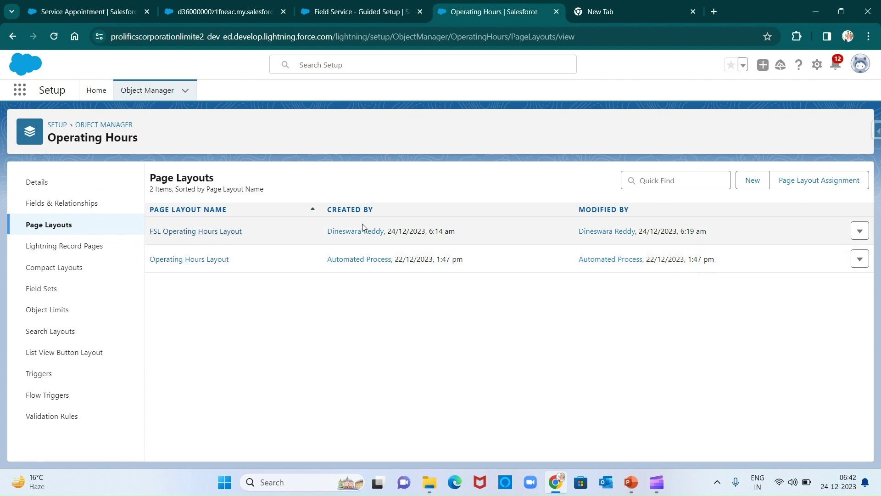
left_click(811, 185)
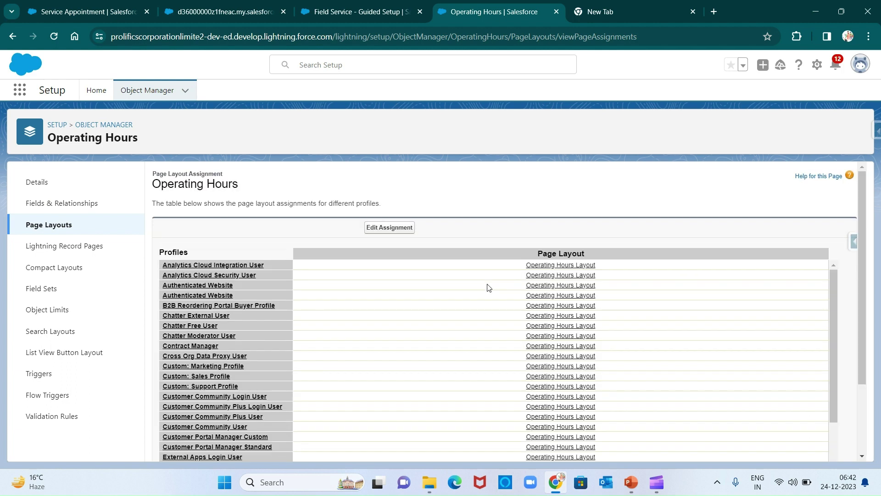
scroll(489, 287, "down", 6)
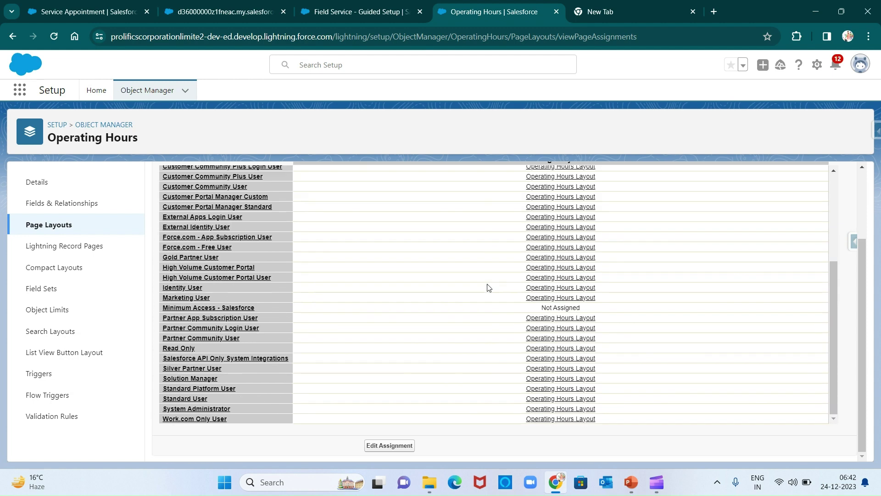
left_click(582, 411)
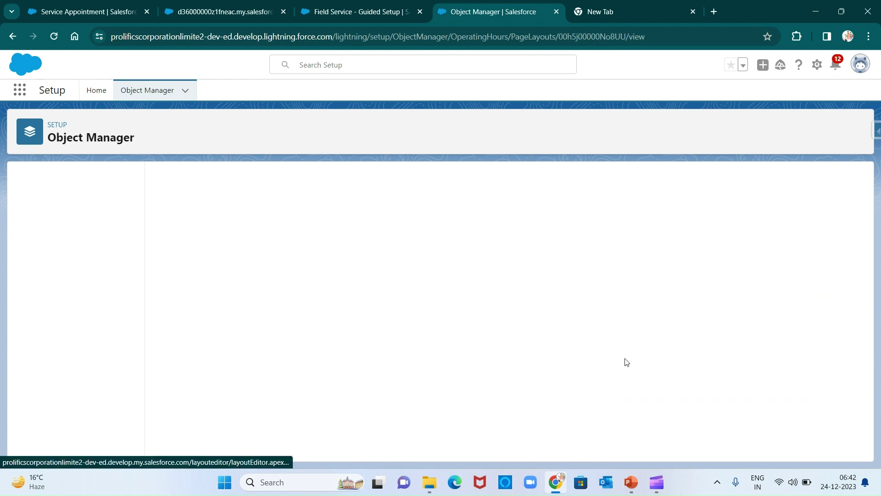
left_click(14, 38)
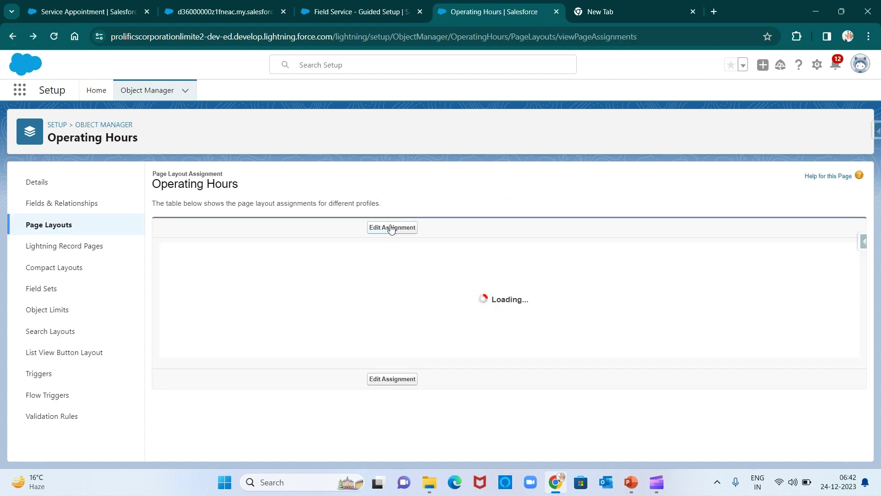
Change the System Administrator row's Operating Hours layout to FSL Operating Hours Layout and save.
left_click(394, 227)
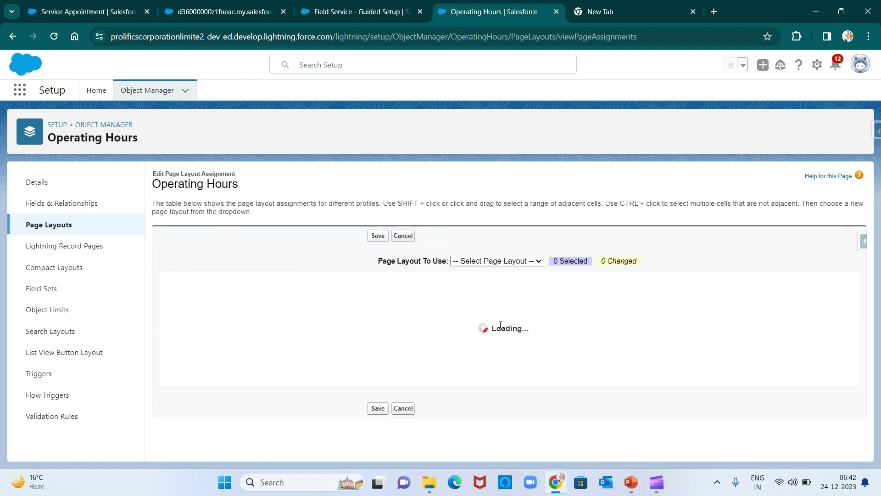
scroll(500, 328, "down", 5)
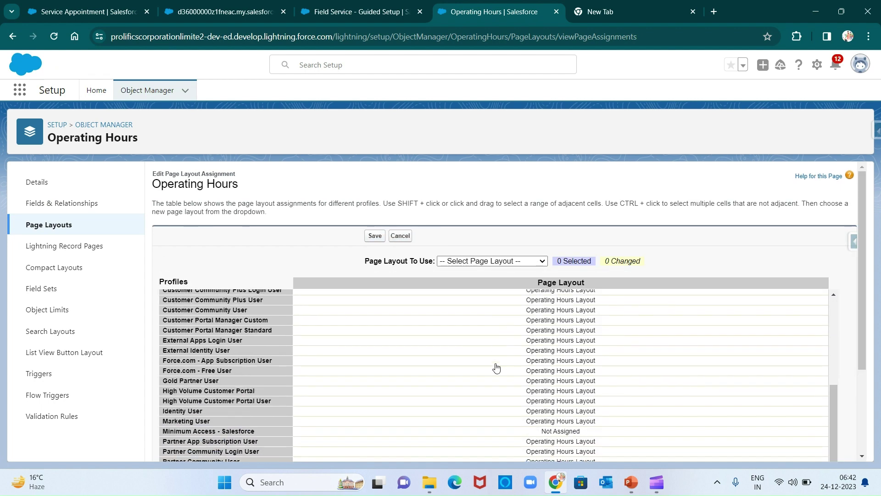
scroll(397, 345, "down", 3)
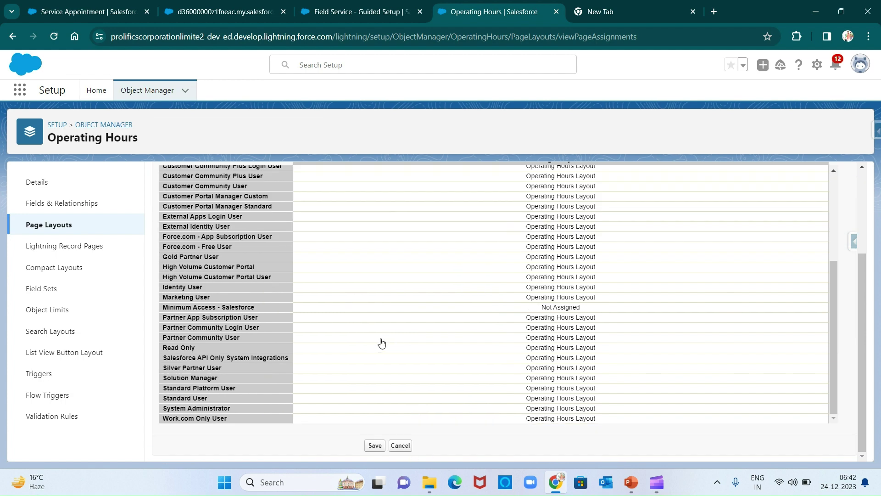
left_click(494, 413)
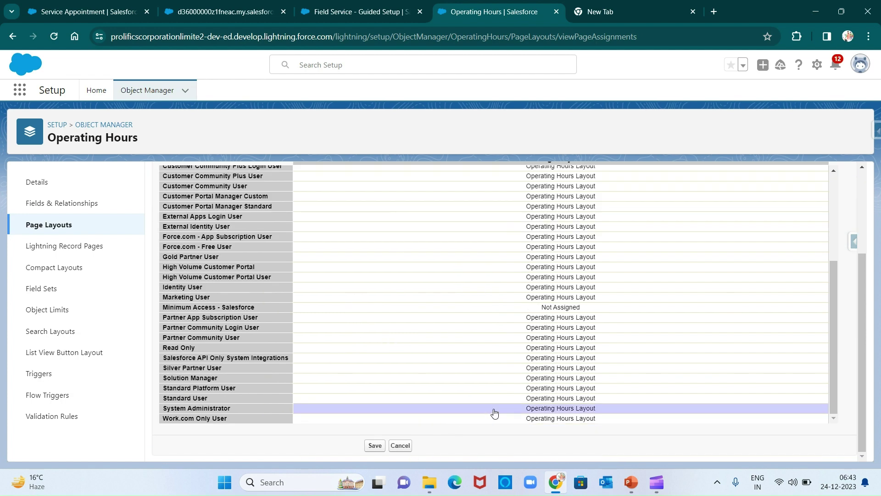
scroll(456, 328, "up", 4)
scroll(456, 262, "up", 3)
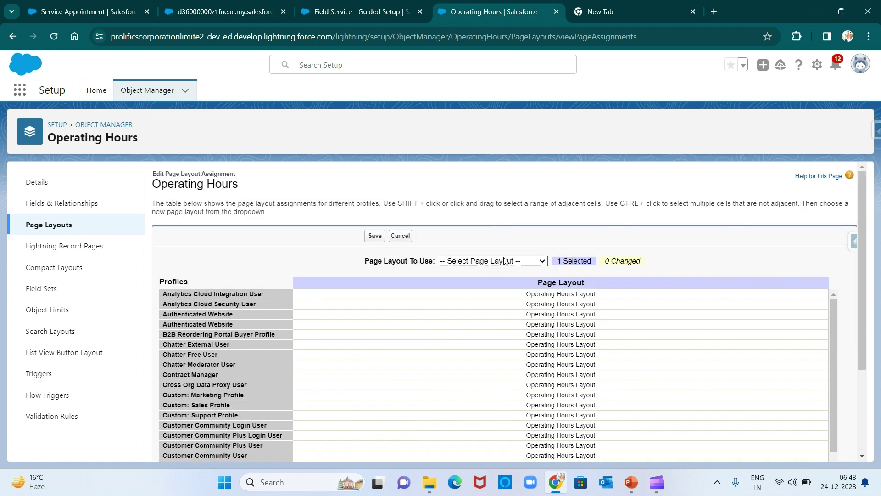
left_click(456, 261)
left_click(485, 281)
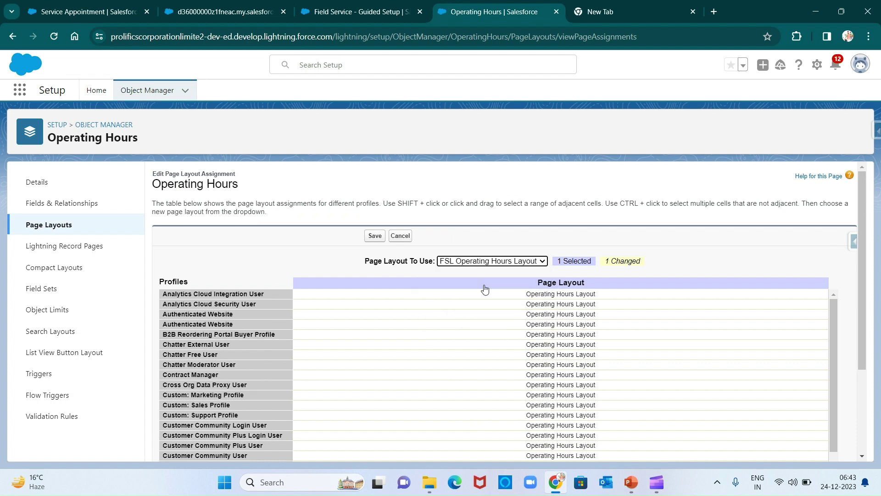
scroll(675, 250, "down", 3)
scroll(473, 360, "down", 3)
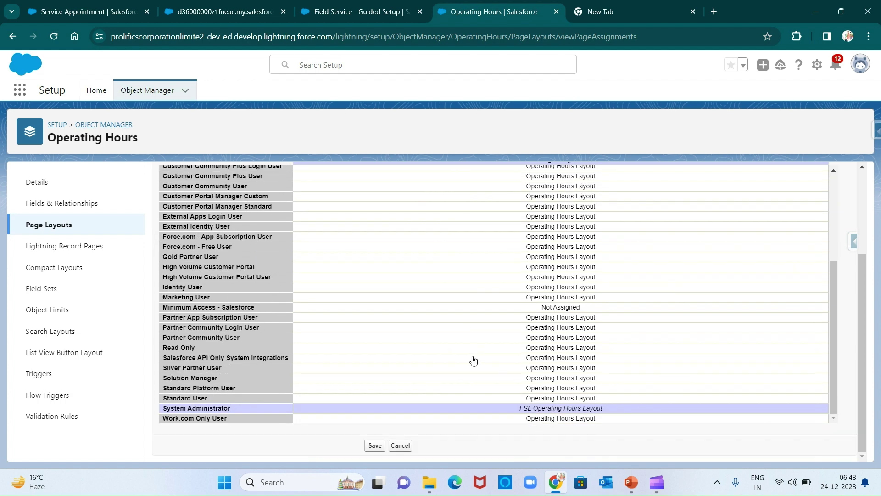
left_click(374, 445)
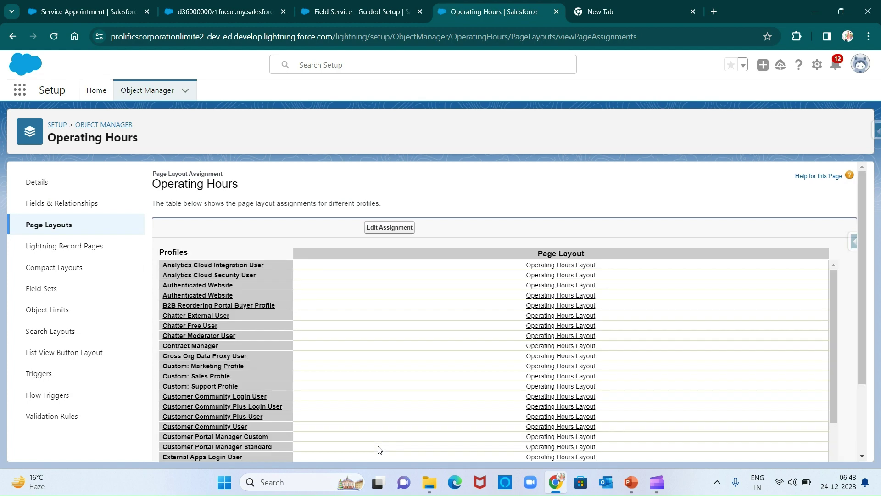
scroll(379, 449, "down", 3)
scroll(496, 355, "down", 2)
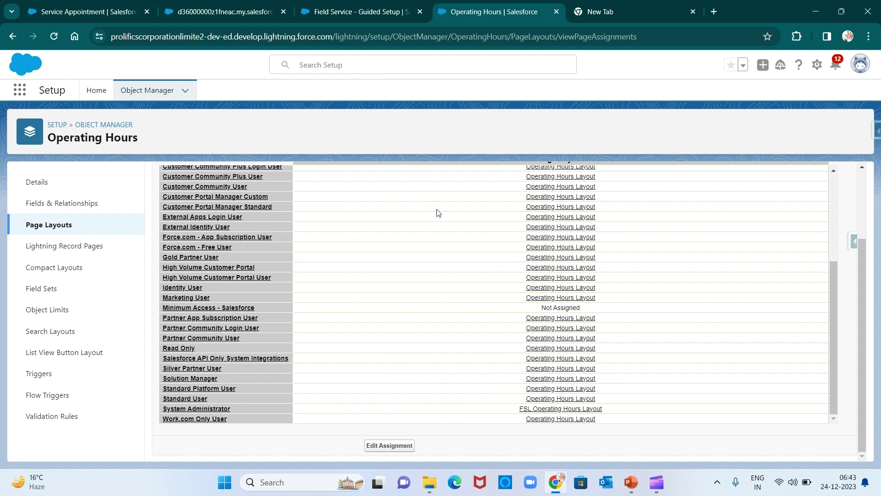
scroll(437, 212, "up", 3)
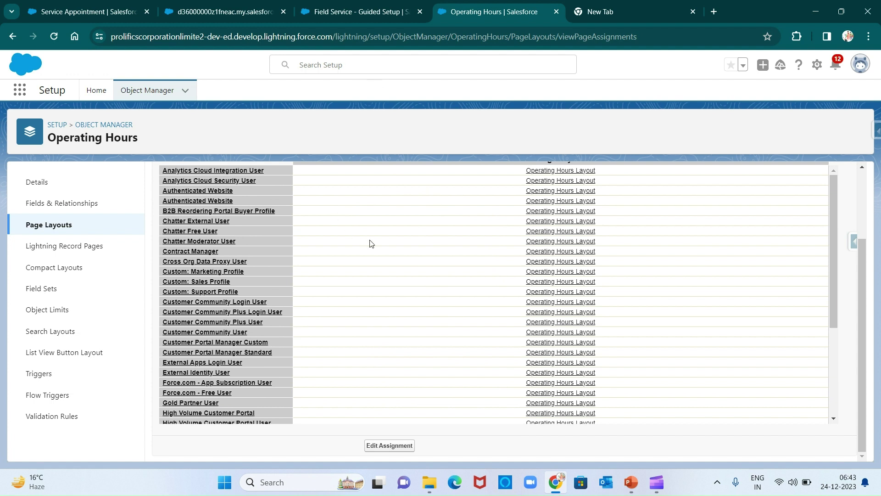
scroll(381, 241, "up", 3)
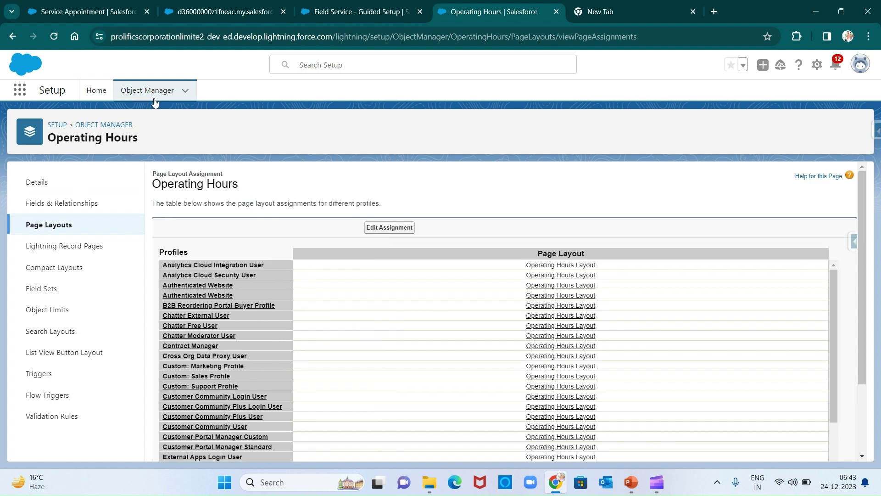